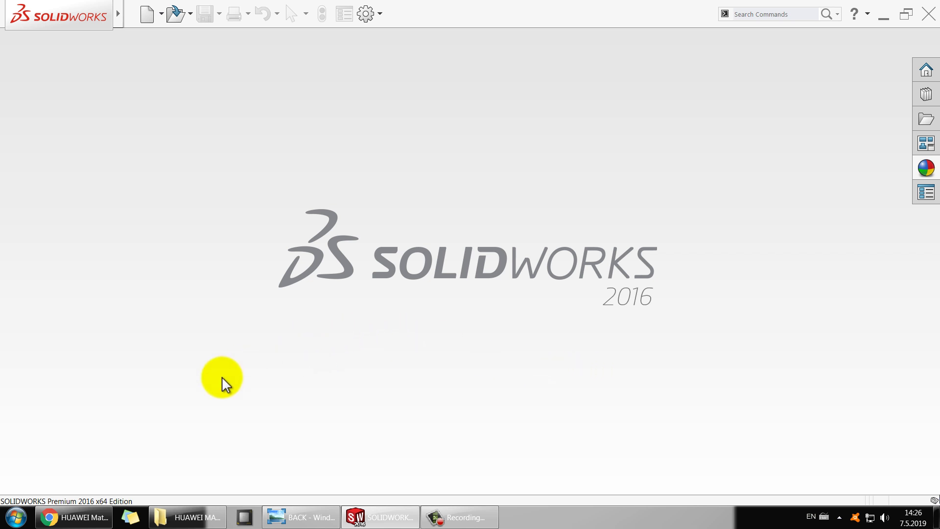
# Find and highlight the Mate 20 lite's width 75,3 mm and height 158,3 mm on the Chrome specs page.
pyautogui.click(81, 517)
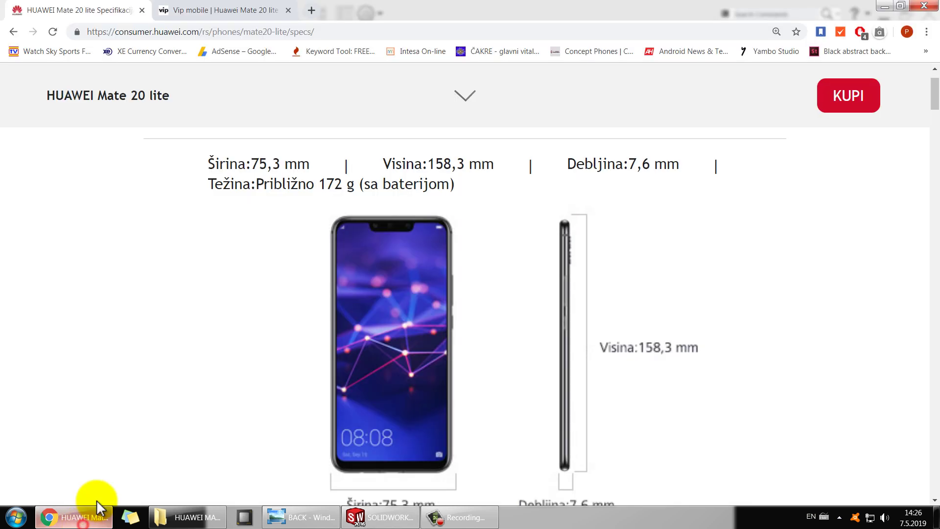
pyautogui.moveTo(251, 164)
pyautogui.mouseDown()
pyautogui.moveTo(497, 168)
pyautogui.moveTo(265, 176)
pyautogui.mouseUp()
pyautogui.click(267, 162)
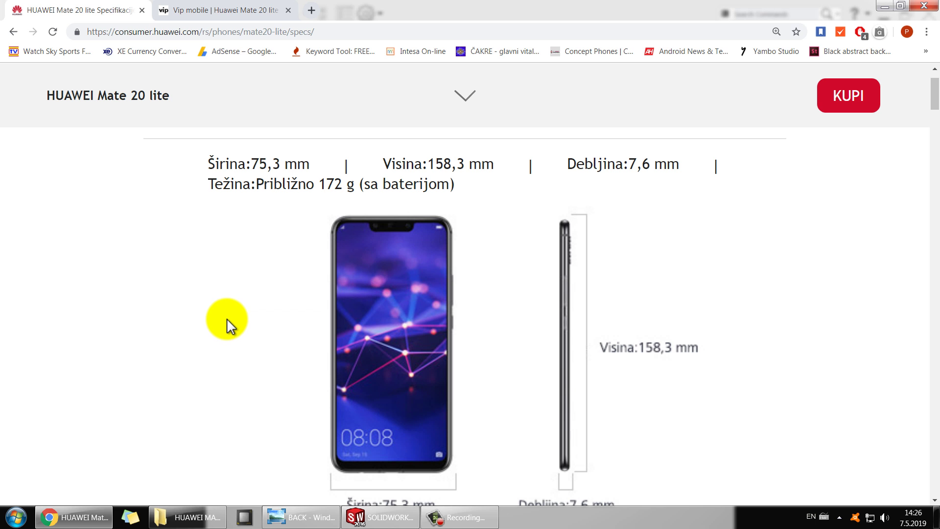
pyautogui.scroll(-1, 230, 326)
pyautogui.scroll(1, 231, 326)
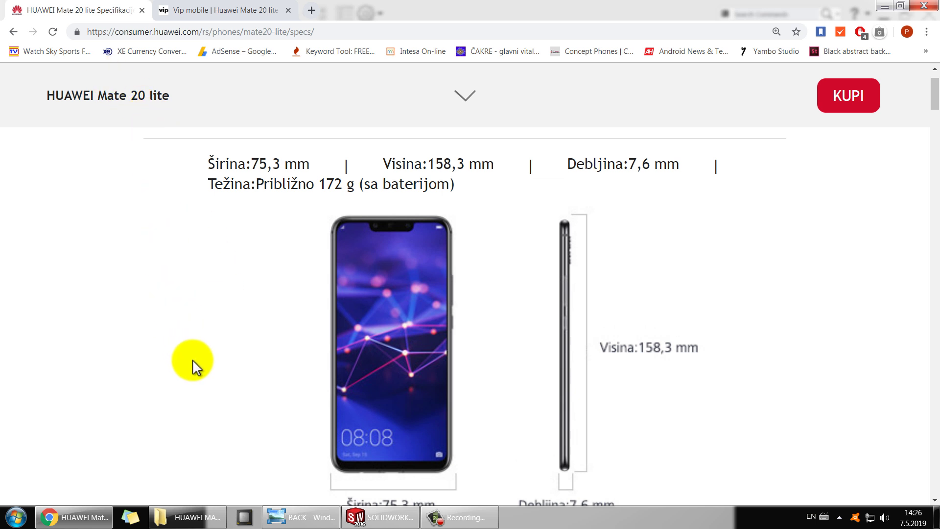
pyautogui.scroll(-1, 405, 301)
pyautogui.scroll(1, 398, 311)
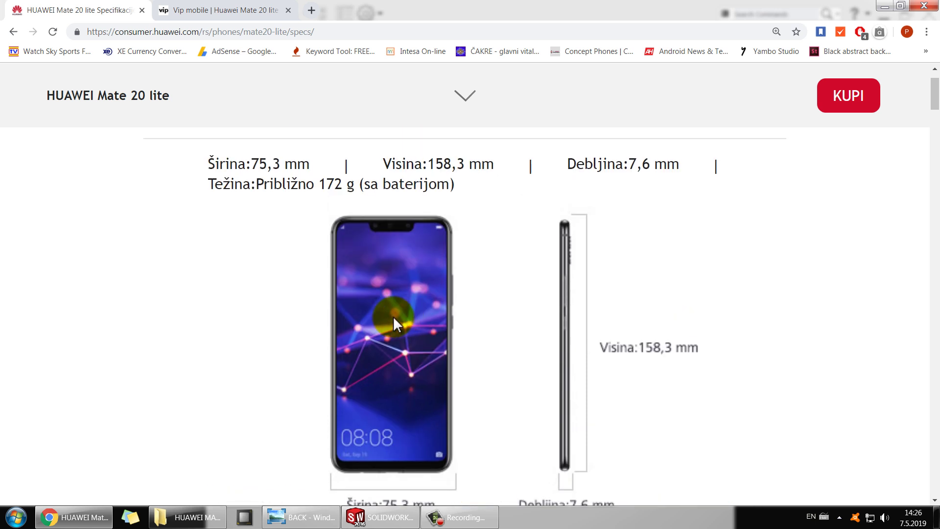
pyautogui.scroll(1, 338, 365)
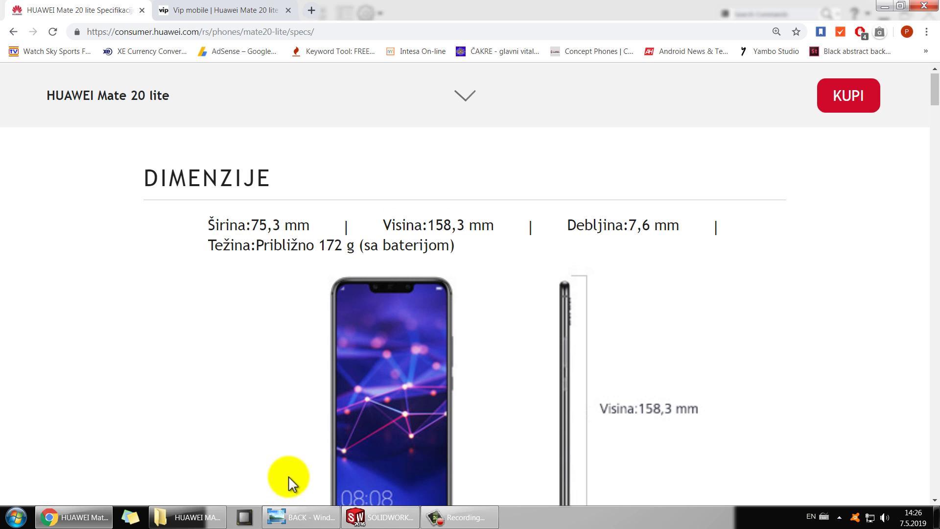
pyautogui.scroll(-1, 289, 482)
pyautogui.moveTo(252, 165); pyautogui.dragTo(310, 166)
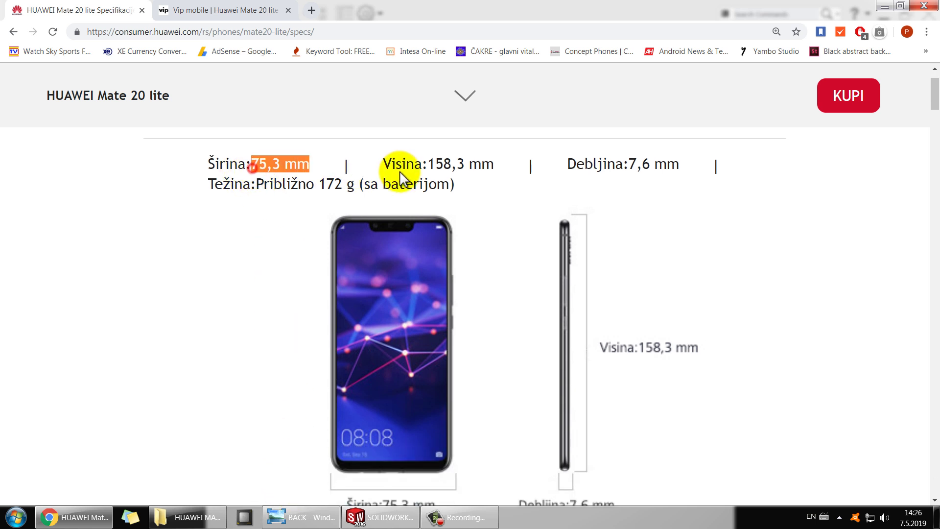
pyautogui.moveTo(383, 164); pyautogui.dragTo(510, 172)
pyautogui.click(166, 308)
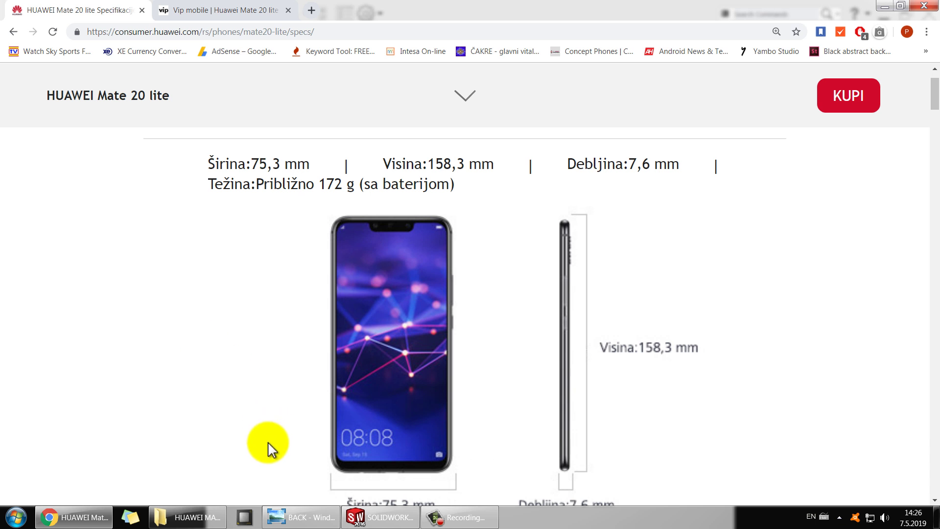
# Compare the BACK photo with the FRONT and SIDE images, close them and return to SOLIDWORKS.
pyautogui.click(293, 520)
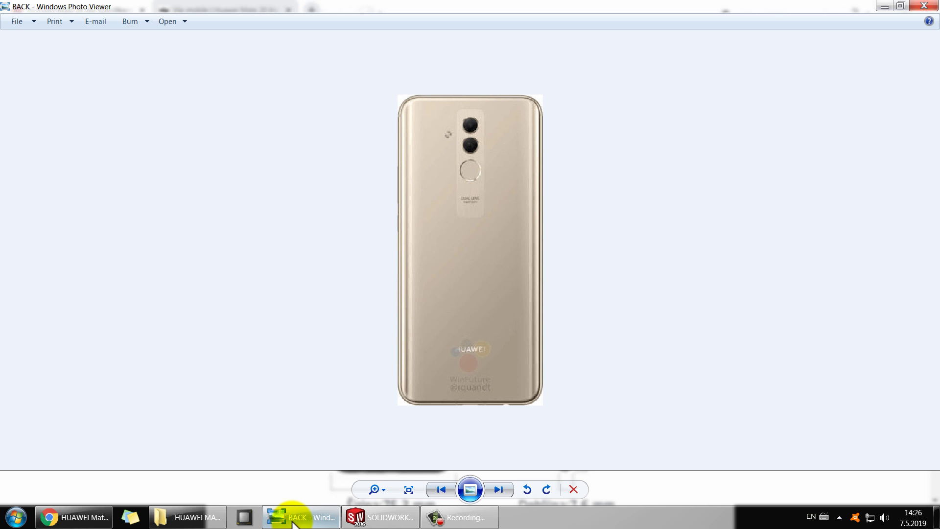
pyautogui.click(196, 515)
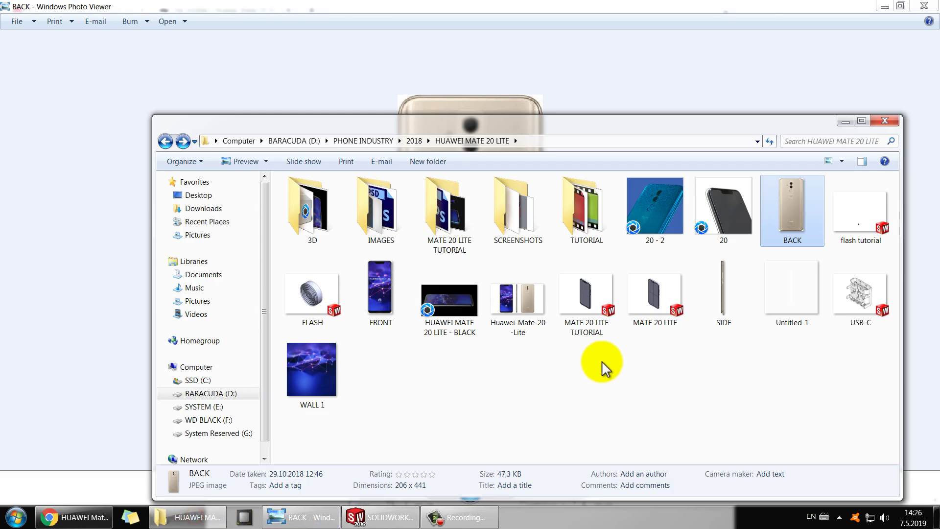
pyautogui.click(626, 386)
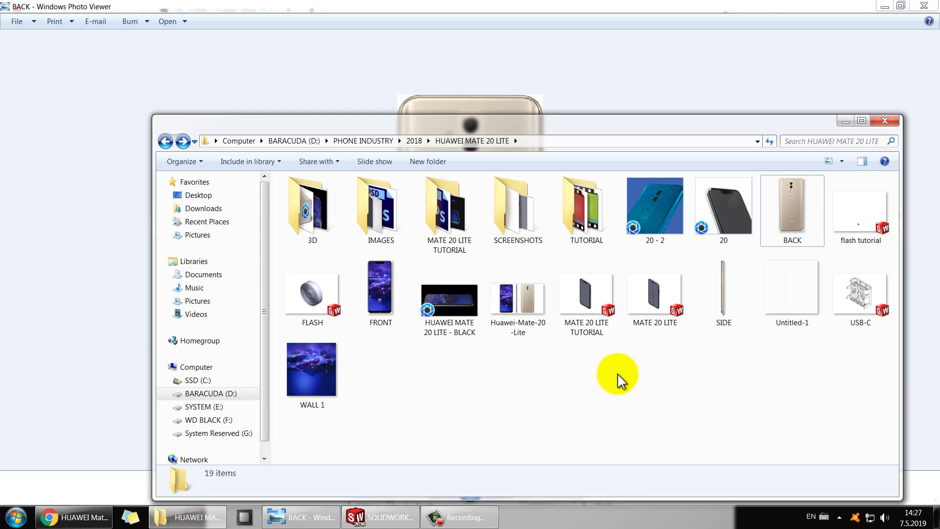
pyautogui.doubleClick(381, 286)
pyautogui.click(924, 6)
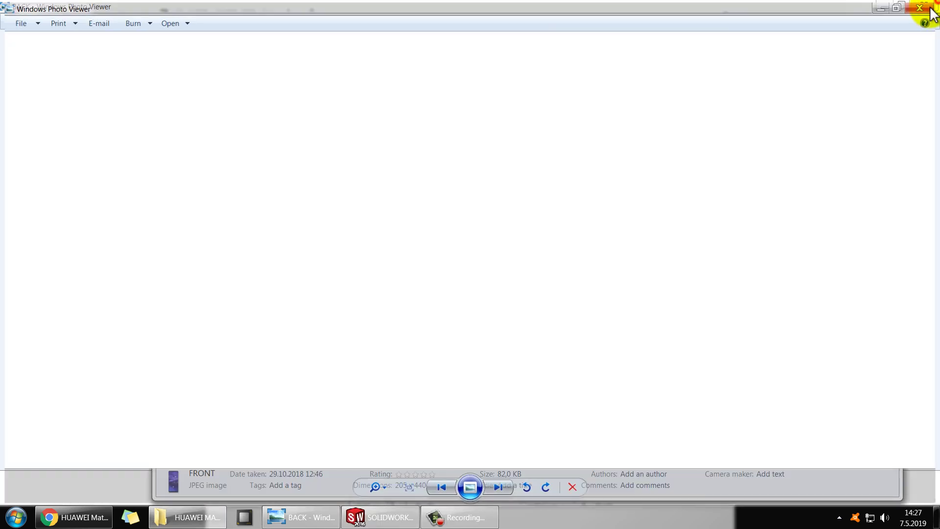
pyautogui.doubleClick(723, 296)
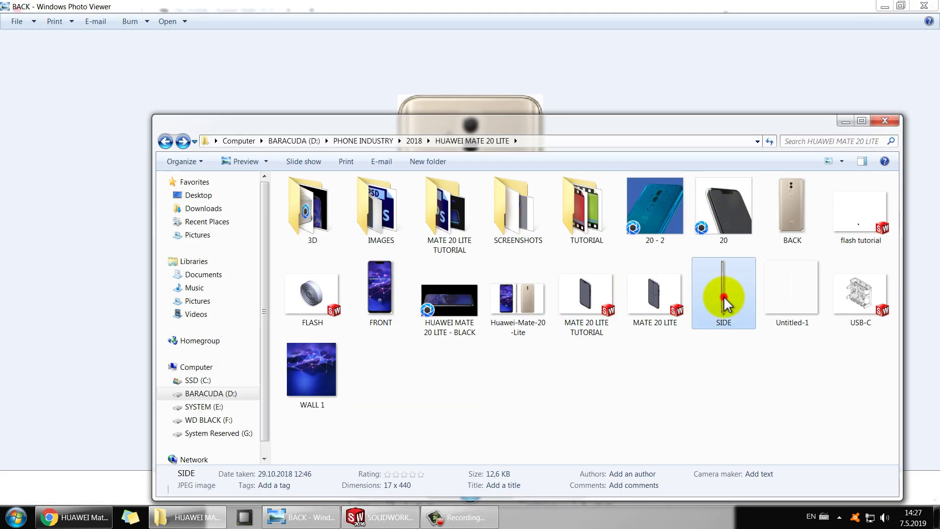
pyautogui.click(924, 5)
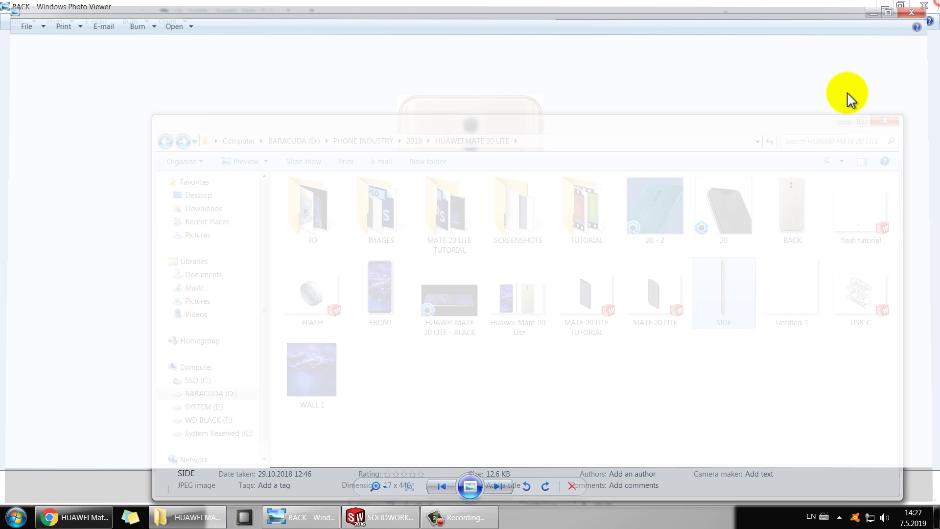
pyautogui.click(839, 117)
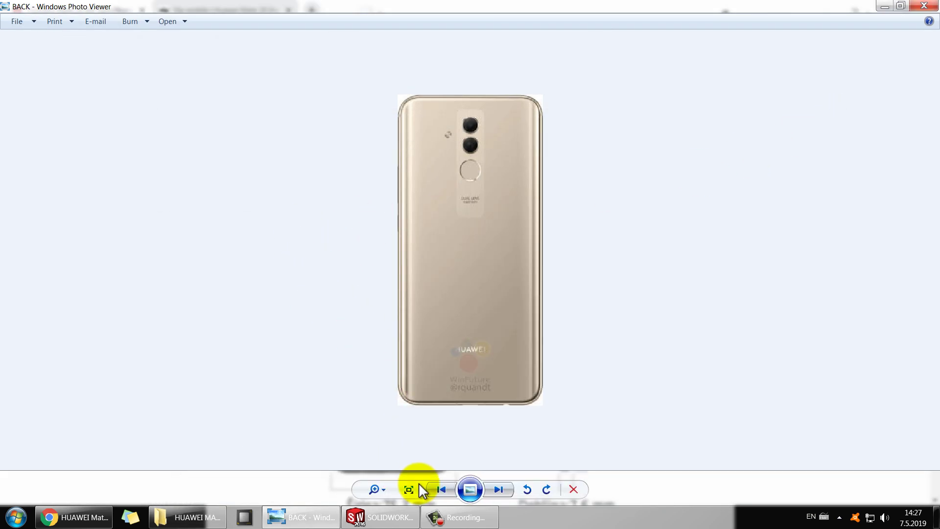
pyautogui.click(398, 517)
# Create a new part with a plain white background, viewed normal to the Front Plane.
pyautogui.click(148, 14)
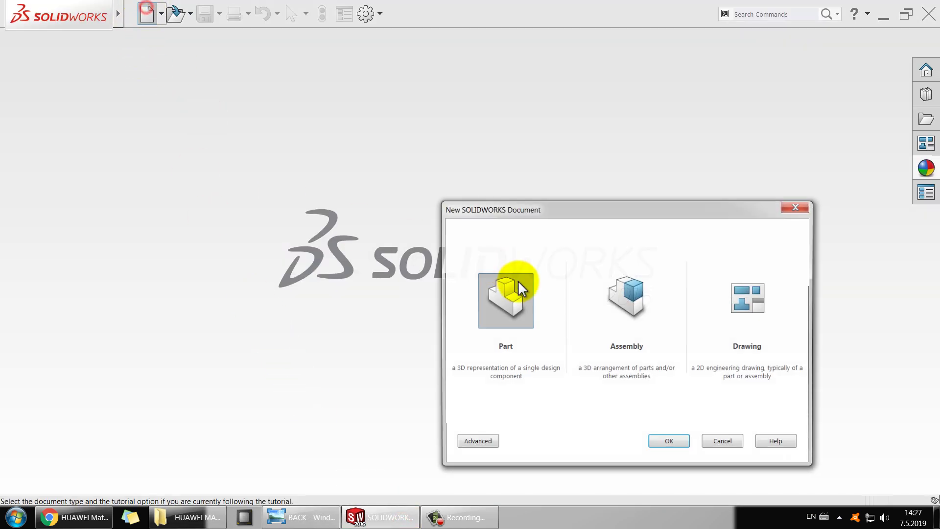
pyautogui.click(661, 443)
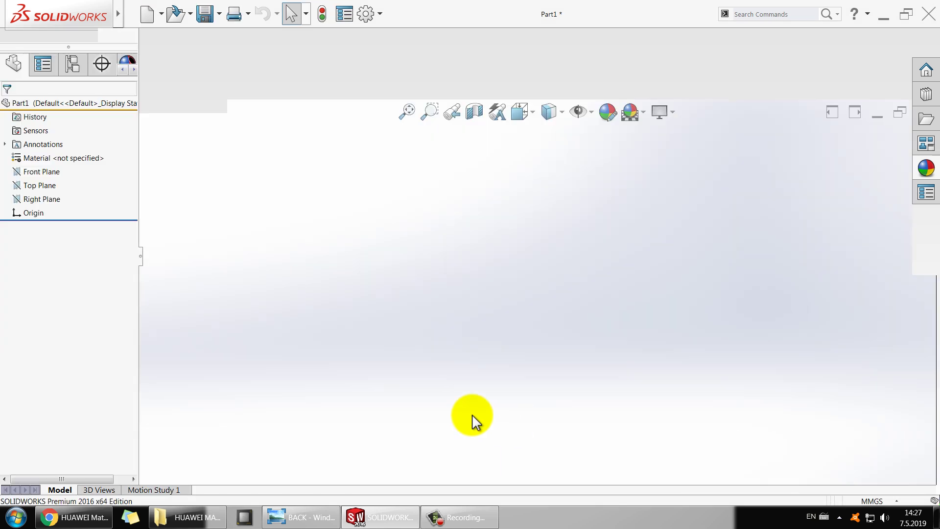
pyautogui.click(643, 113)
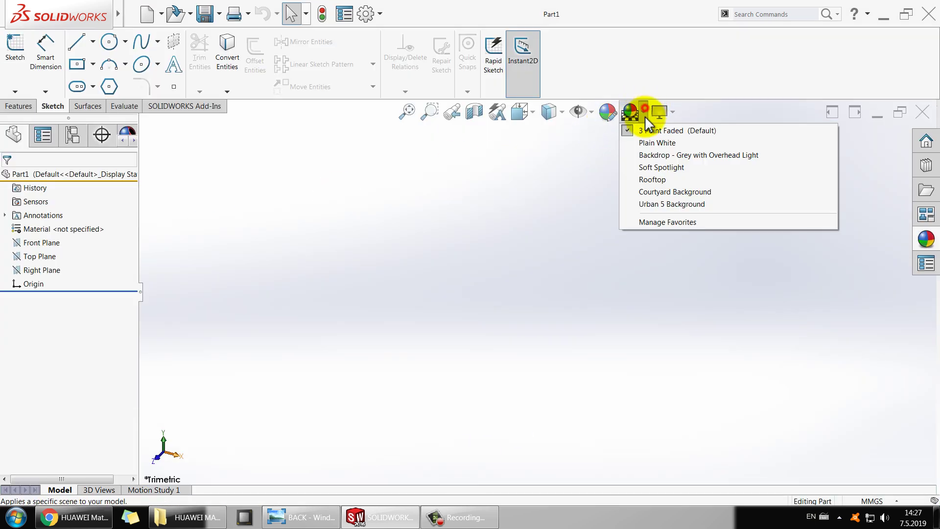
pyautogui.click(646, 143)
pyautogui.rightClick(27, 244)
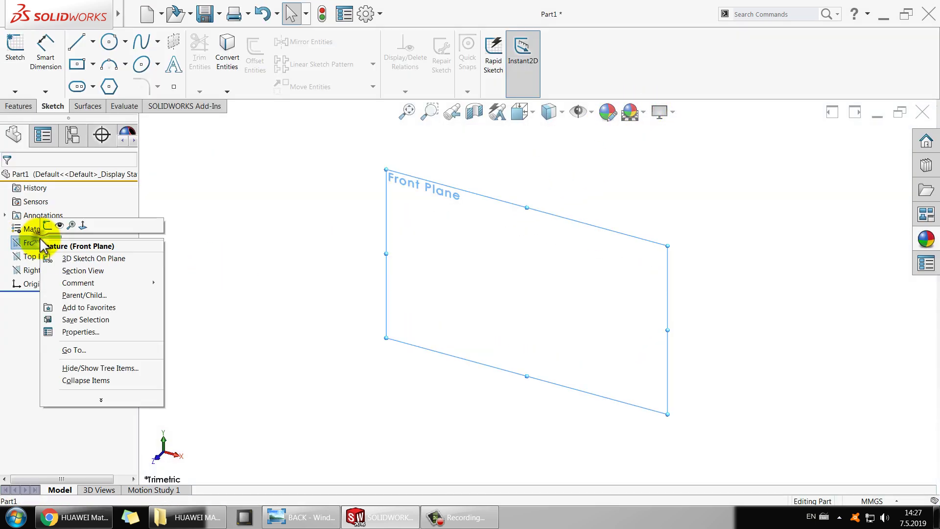
pyautogui.click(43, 225)
# Sketch a center rectangle at the origin and dimension its height to 158.3 mm.
pyautogui.click(77, 65)
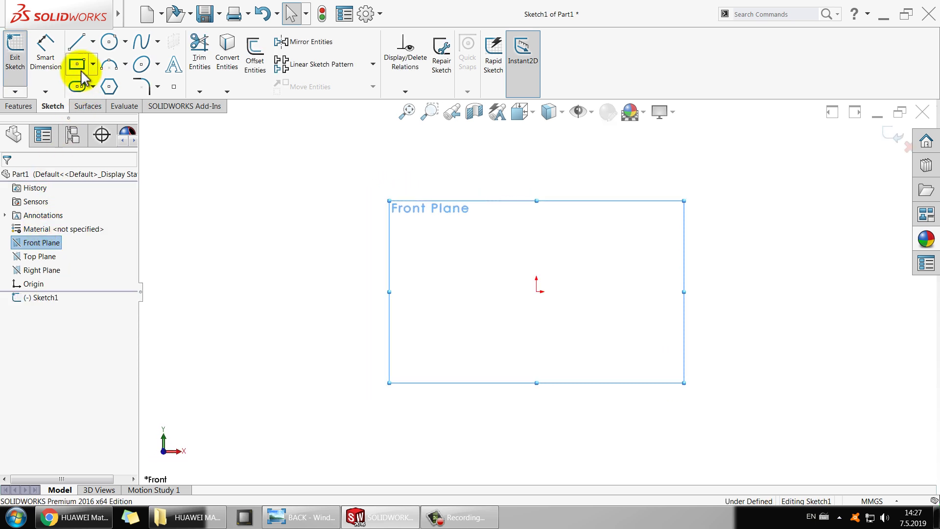
pyautogui.click(538, 291)
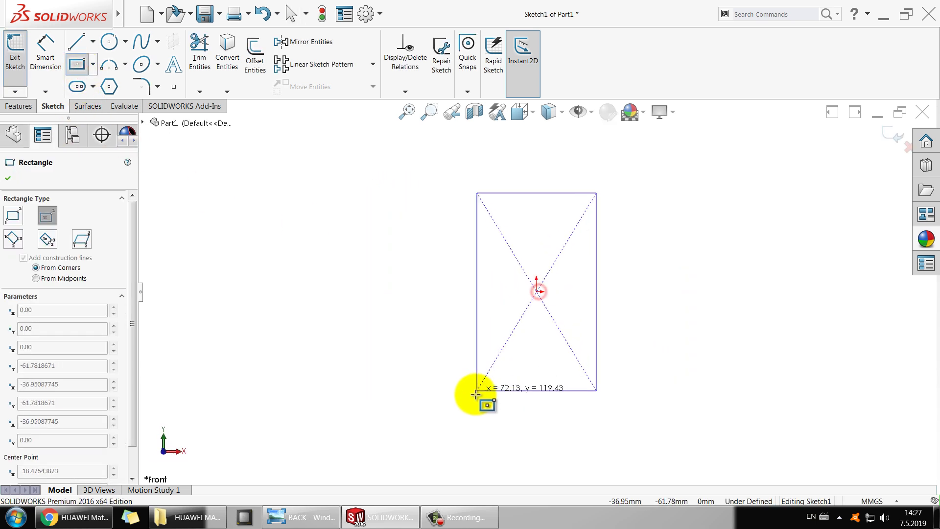
pyautogui.click(472, 399)
pyautogui.click(45, 50)
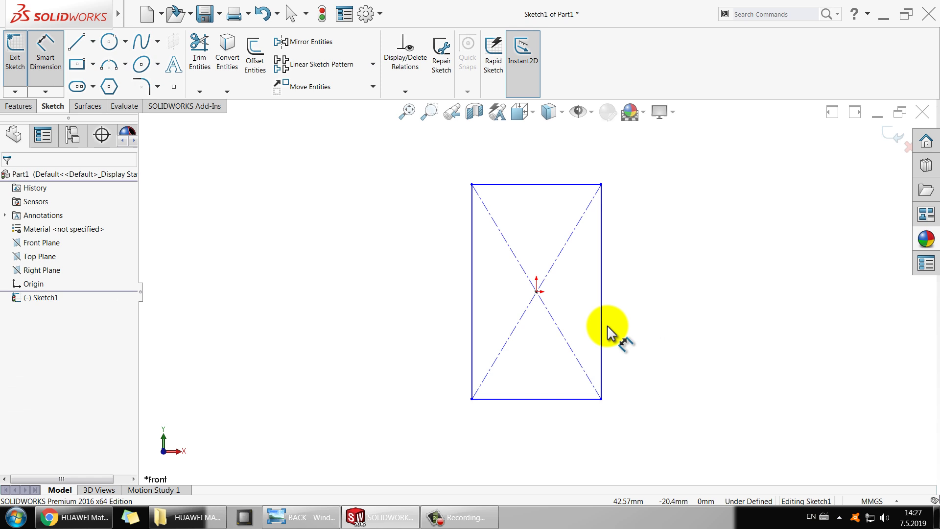
pyautogui.click(603, 326)
pyautogui.click(660, 301)
pyautogui.write('15')
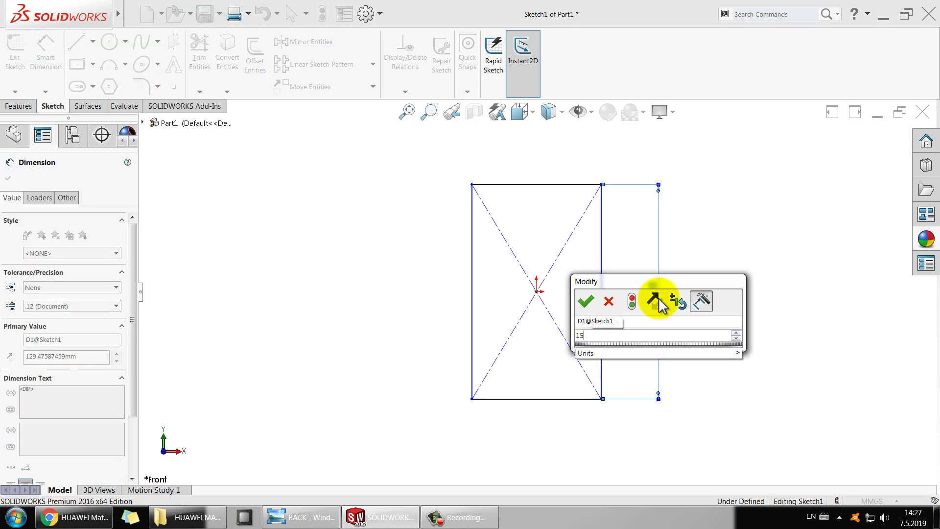
pyautogui.write('8.3')
pyautogui.press('Return')
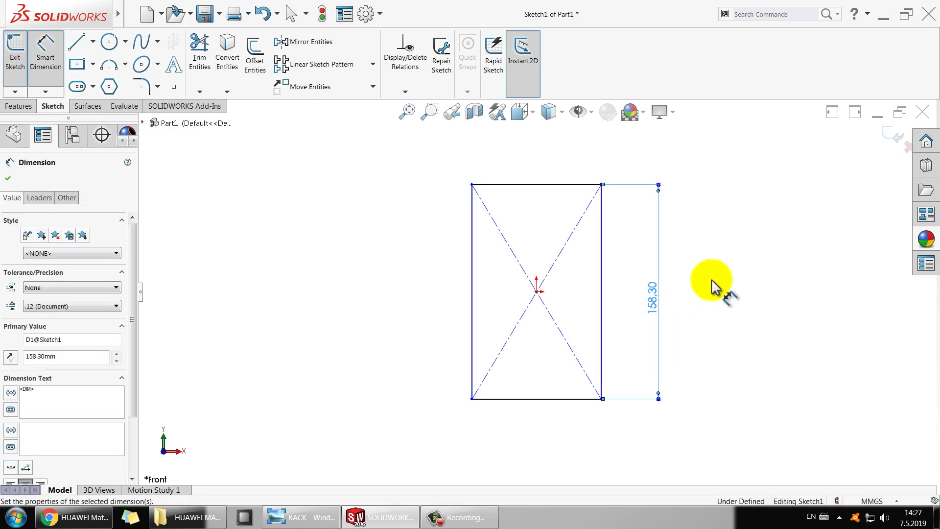
# Dimension the rectangle's width to 75.3 mm.
pyautogui.click(560, 217)
pyautogui.click(541, 190)
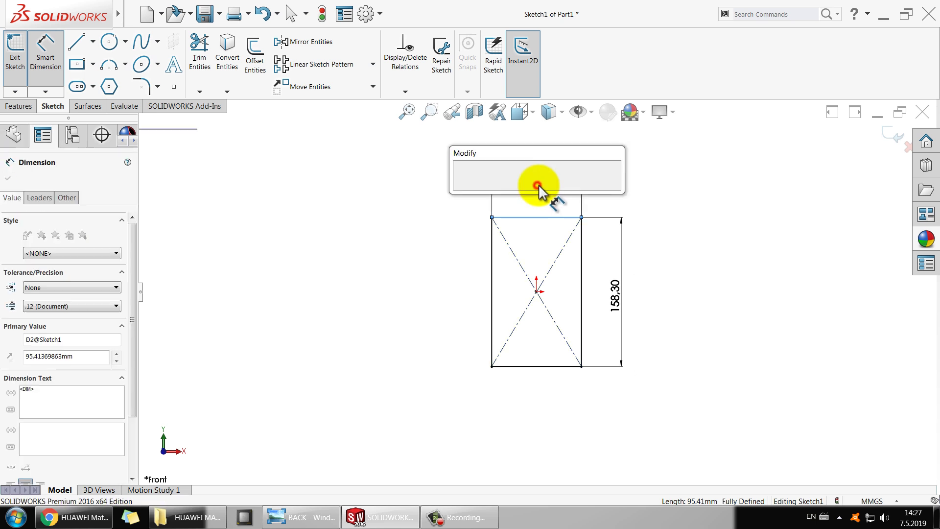
pyautogui.write('75.3')
pyautogui.press('Return')
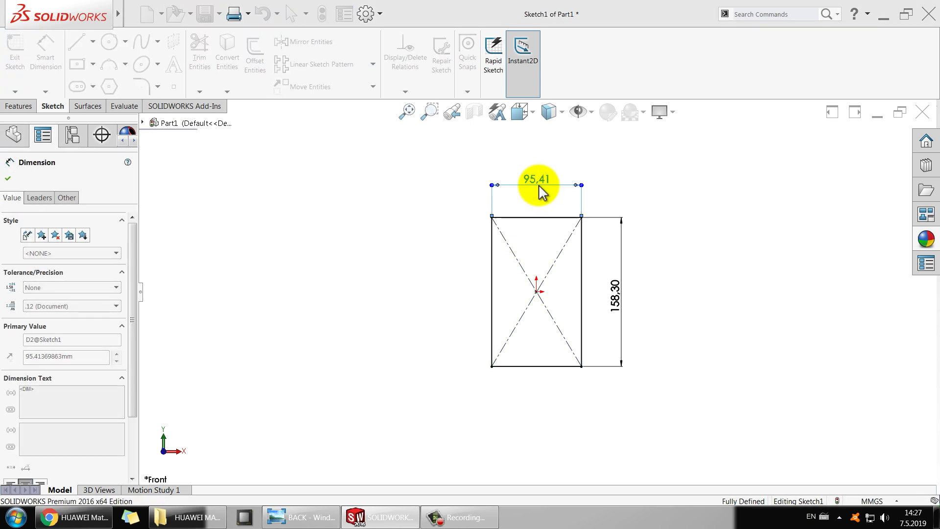
pyautogui.click(610, 208)
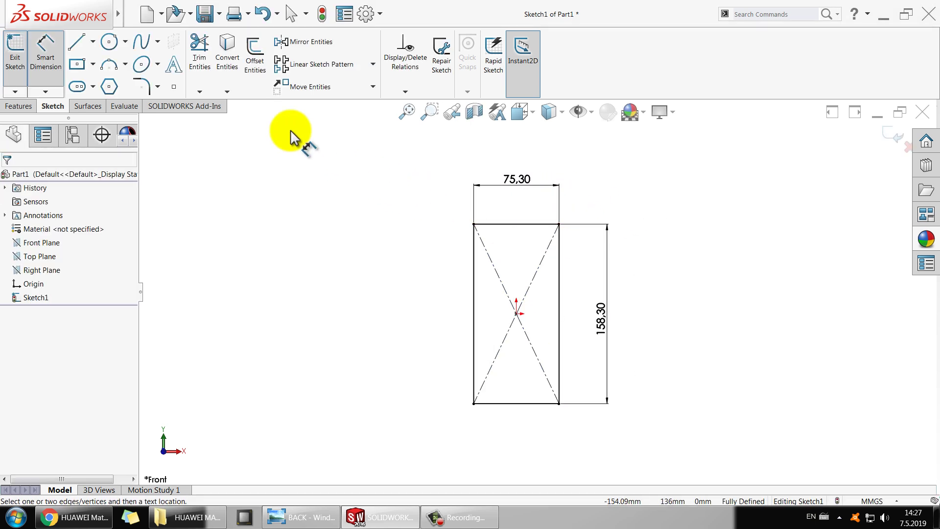
# Insert the BACK phone photo as a sketch picture and fit it in view.
pyautogui.press('Escape')
pyautogui.click(147, 13)
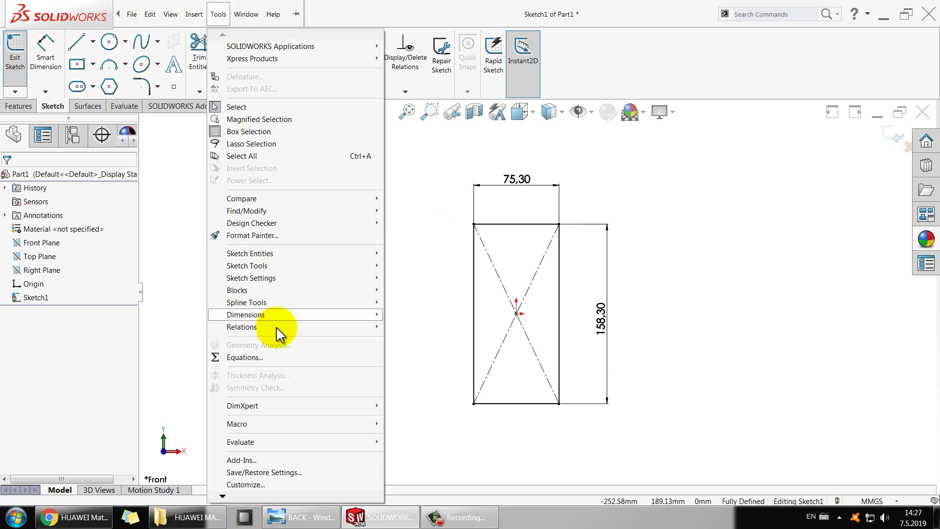
pyautogui.moveTo(380, 267)
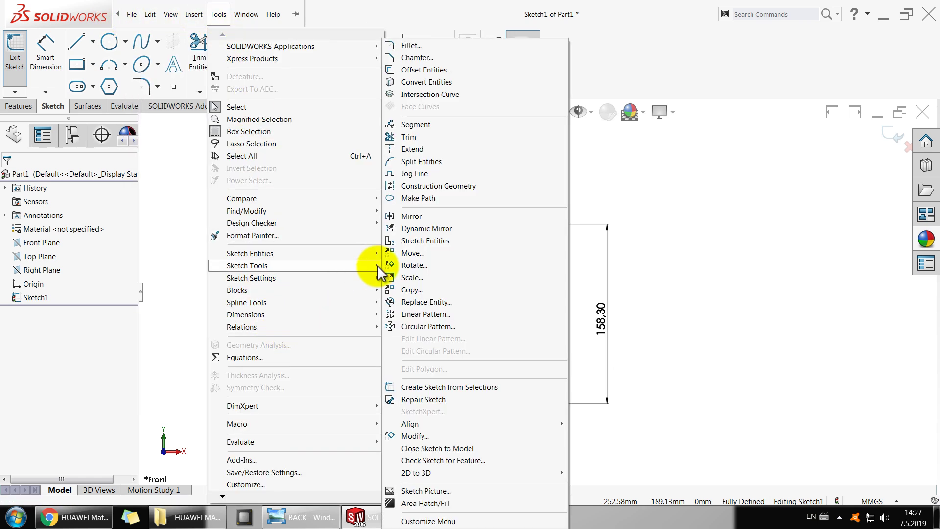
pyautogui.click(439, 492)
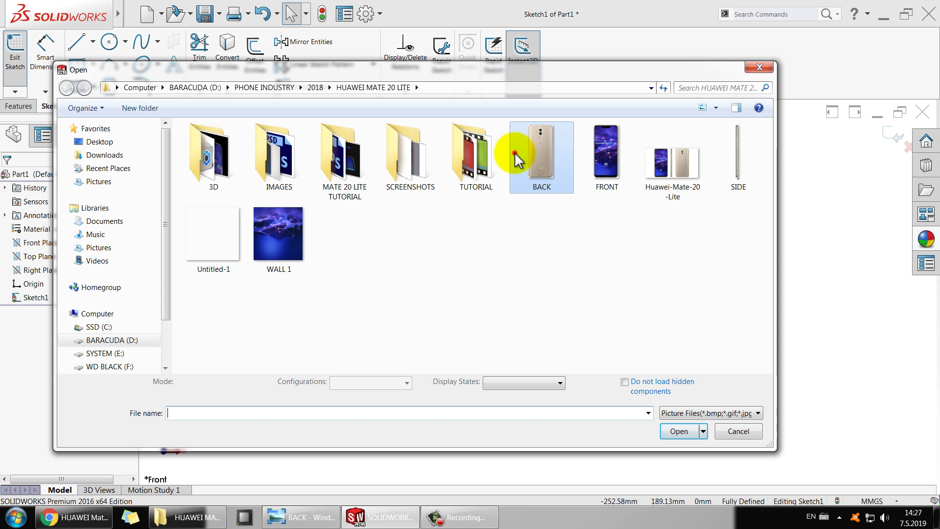
pyautogui.click(514, 154)
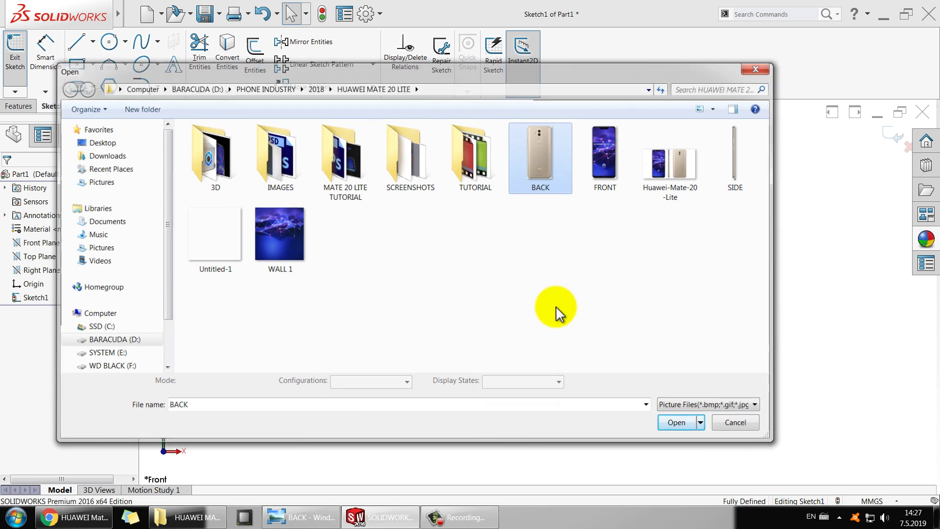
pyautogui.press('Return')
pyautogui.scroll(6, 558, 310)
pyautogui.press('f')
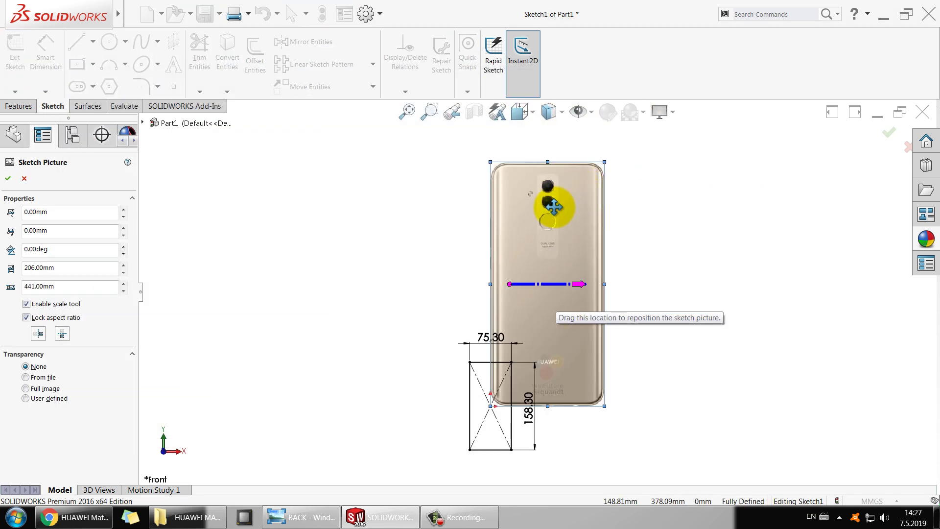
# Uncheck Enable scale tool for the sketch picture.
pyautogui.click(45, 303)
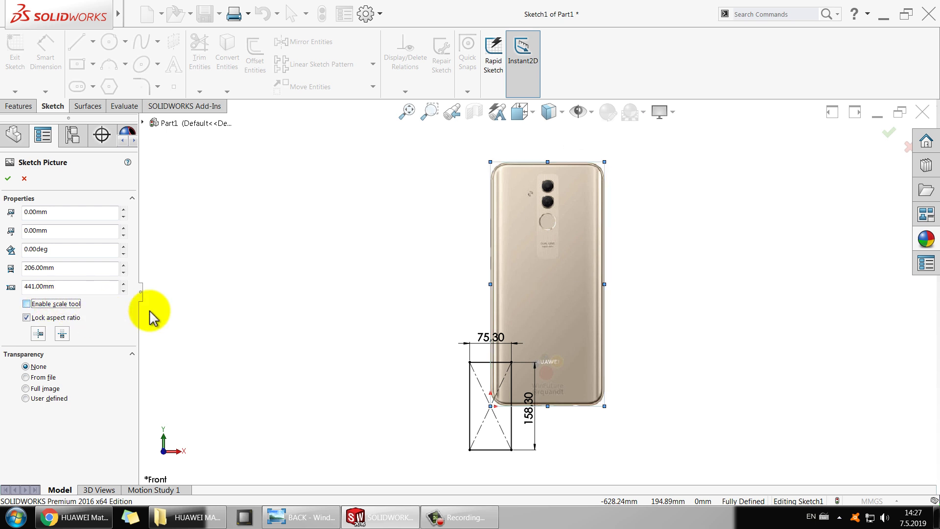
pyautogui.scroll(3, 619, 315)
pyautogui.scroll(-5, 542, 216)
pyautogui.scroll(-4, 566, 245)
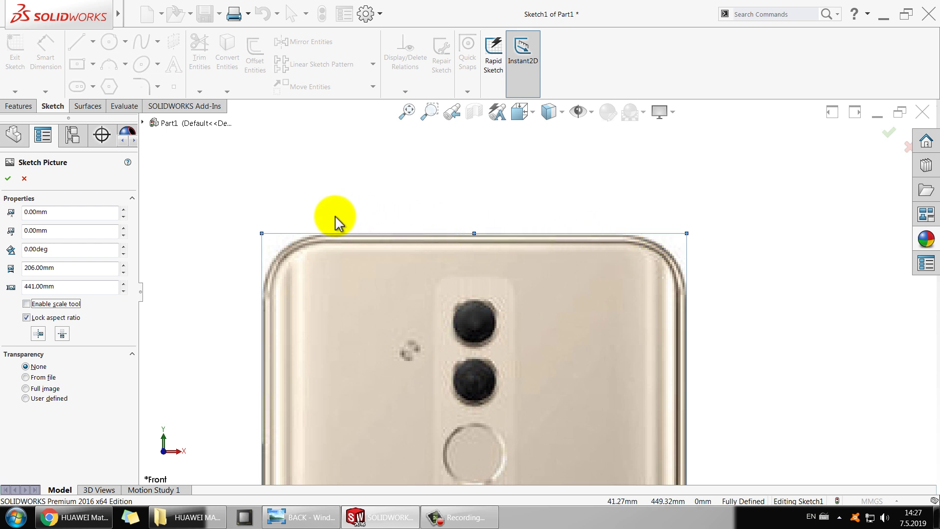
pyautogui.scroll(4, 436, 350)
pyautogui.scroll(-5, 487, 235)
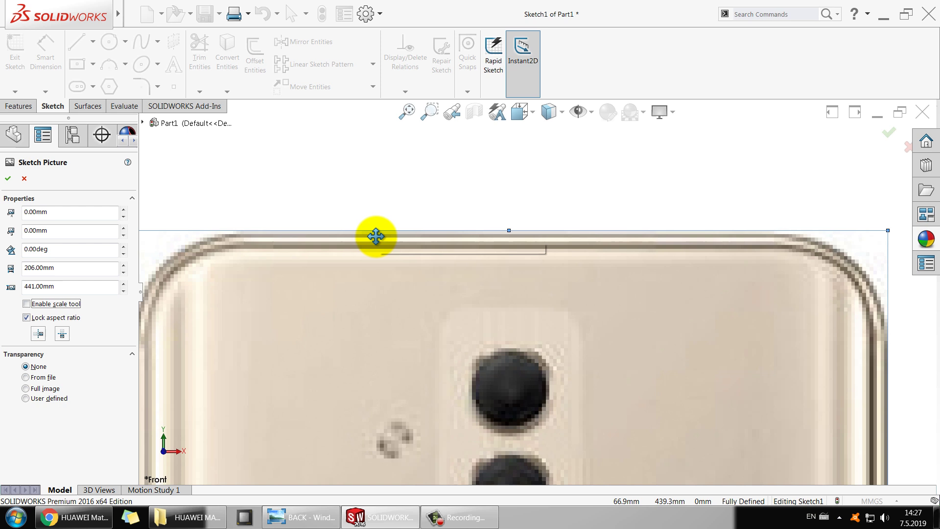
pyautogui.scroll(4, 538, 294)
pyautogui.scroll(3, 545, 421)
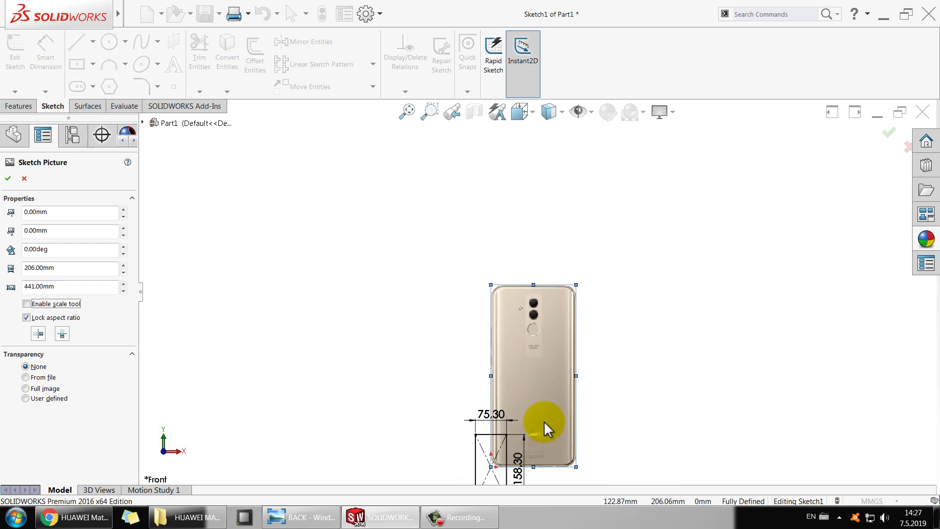
pyautogui.scroll(-8, 541, 372)
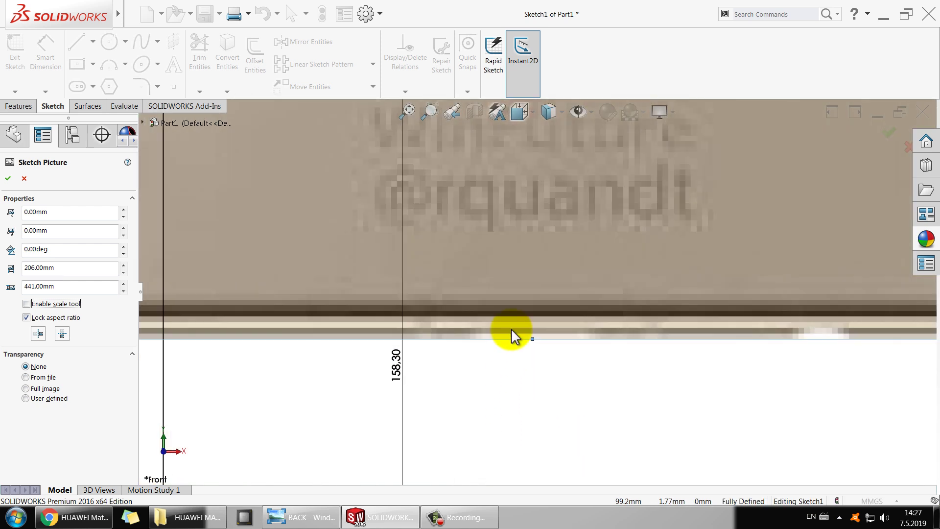
pyautogui.scroll(8, 512, 331)
pyautogui.scroll(-4, 547, 235)
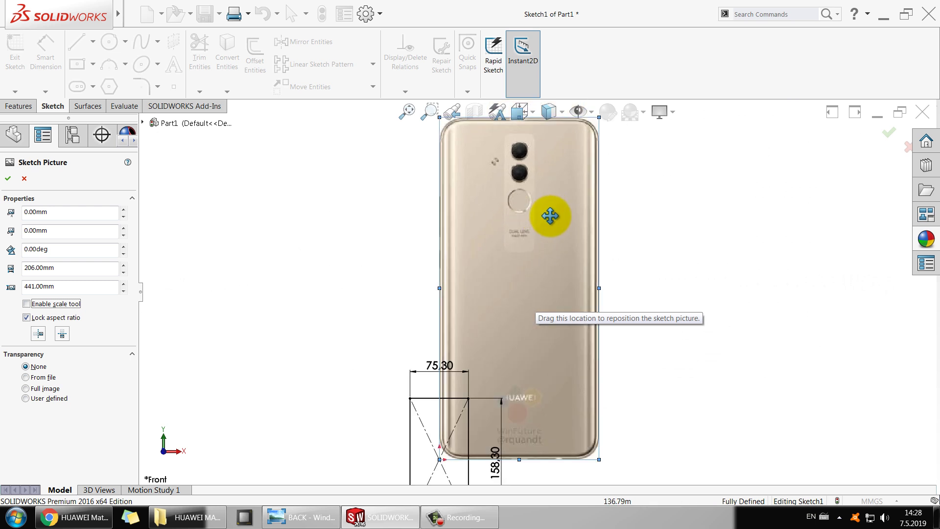
pyautogui.scroll(3, 547, 216)
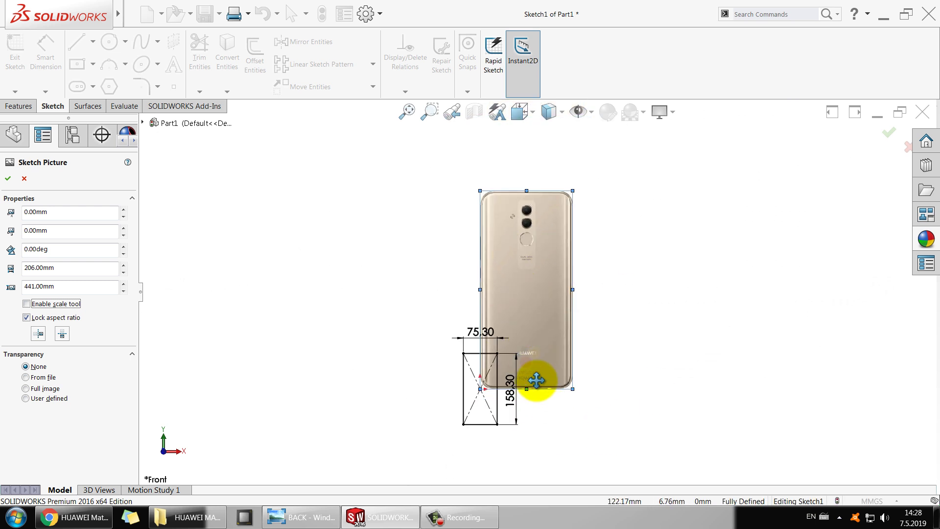
pyautogui.scroll(-2, 537, 343)
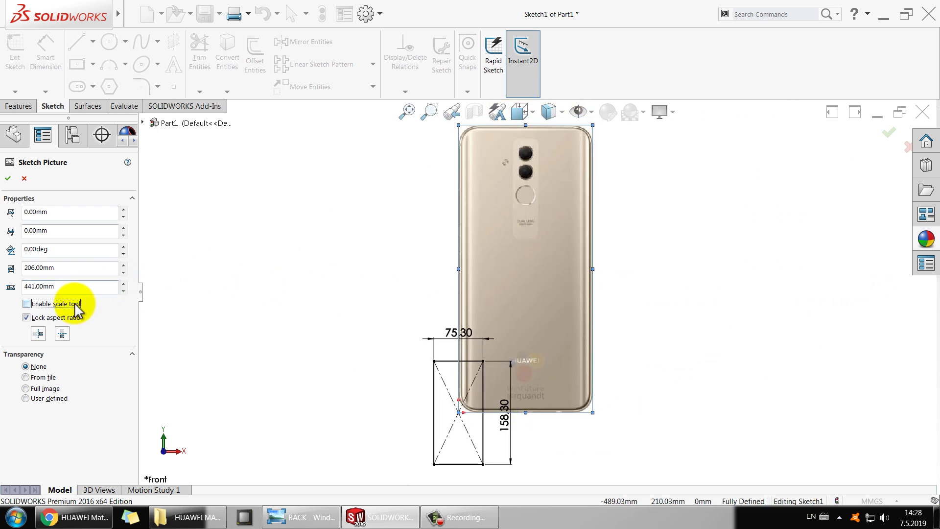
# Unlock the aspect ratio and resize the photo to 158.3 mm tall by 75.3 mm wide.
pyautogui.click(57, 320)
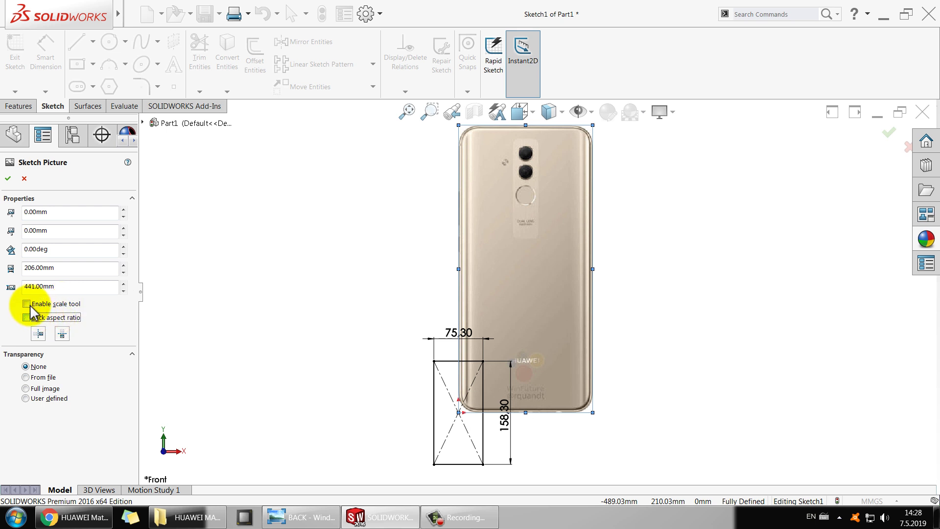
pyautogui.click(77, 288)
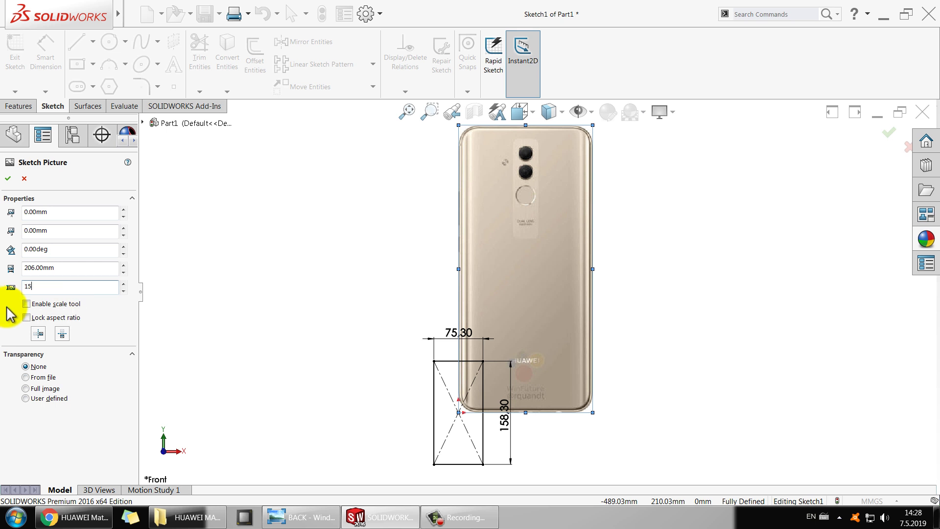
pyautogui.press('Return')
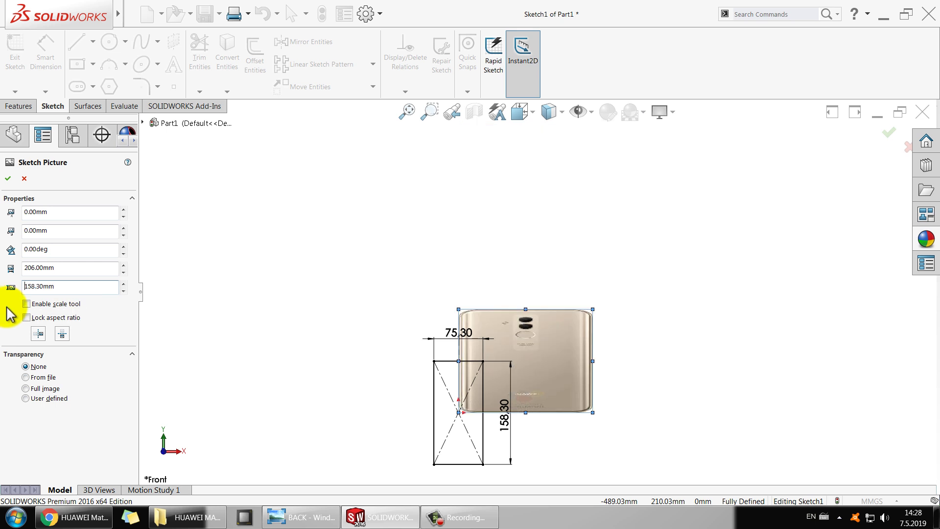
pyautogui.click(73, 275)
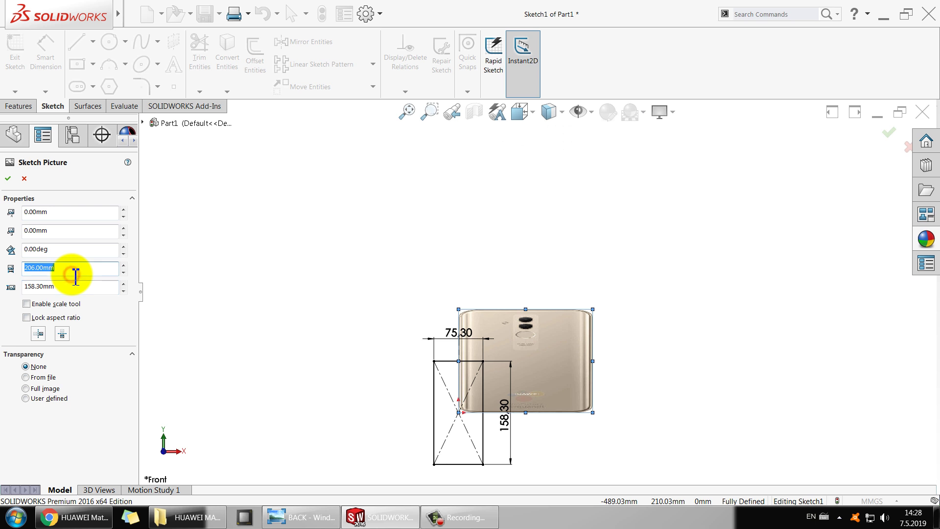
pyautogui.write('75.3')
pyautogui.press('Return')
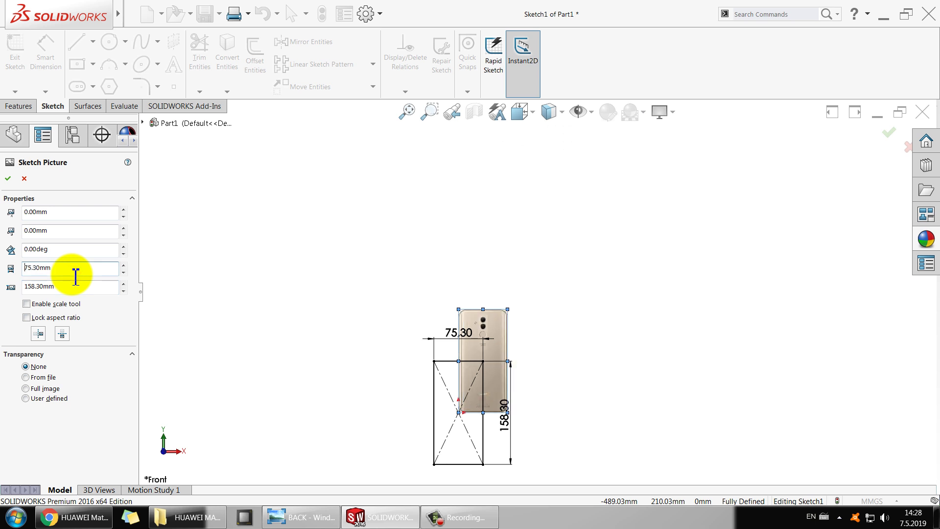
pyautogui.scroll(-3, 443, 441)
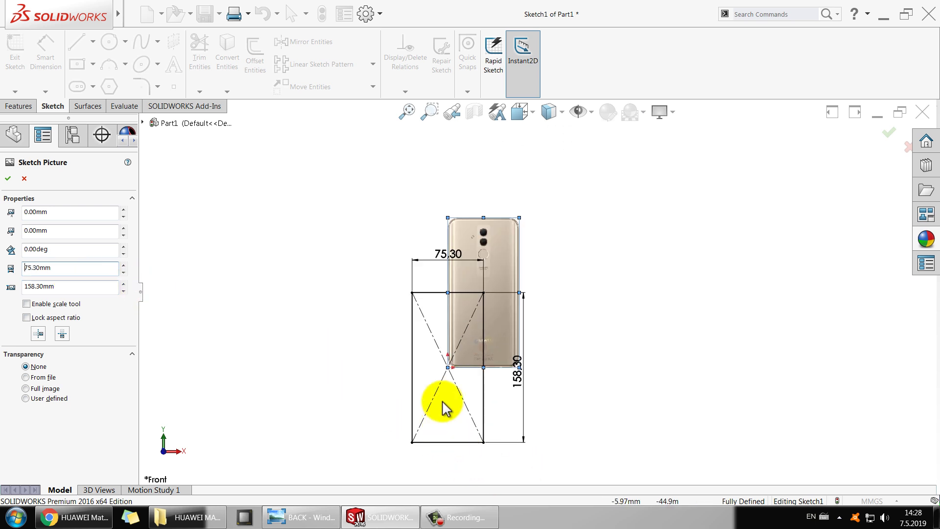
# Position the photo at X -37.65 mm, Y -79.15 mm so it covers the rectangle.
pyautogui.click(82, 210)
pyautogui.hotkey('ctrl', 'a')
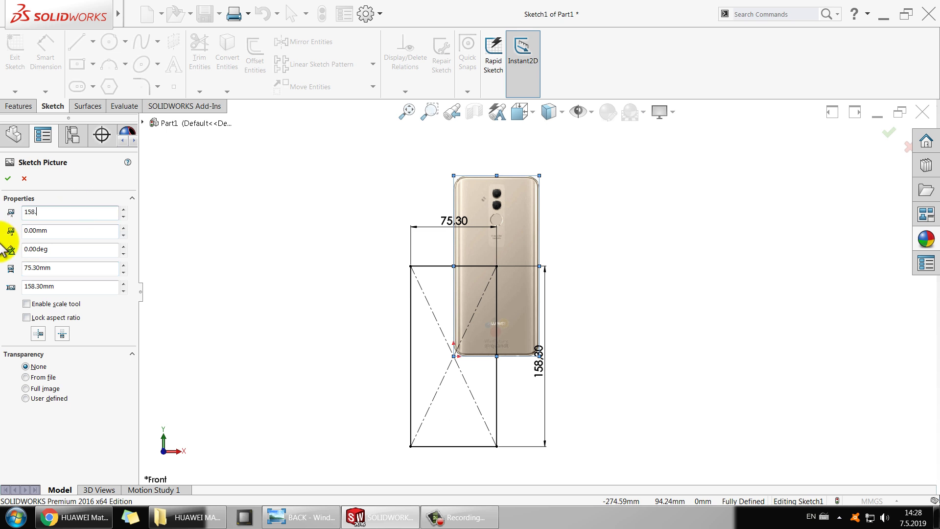
pyautogui.write('158.3/2')
pyautogui.press('Return')
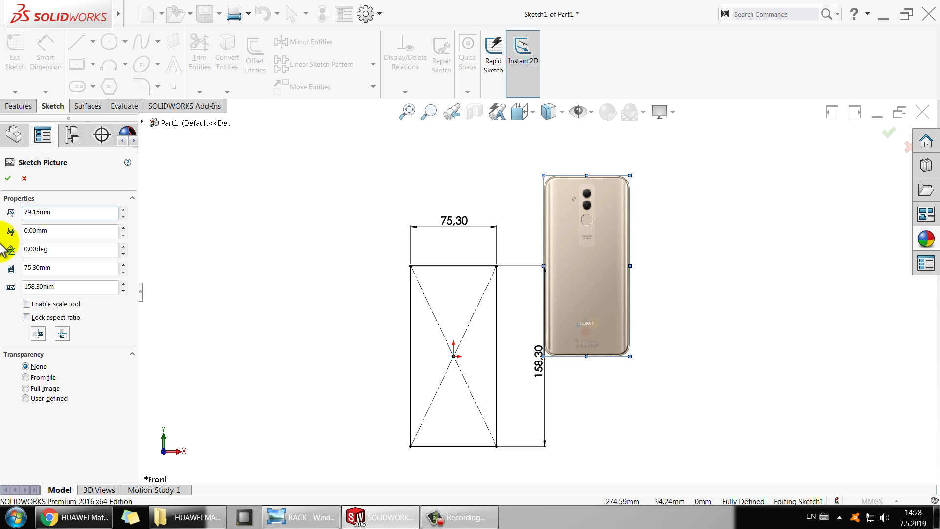
pyautogui.write('-')
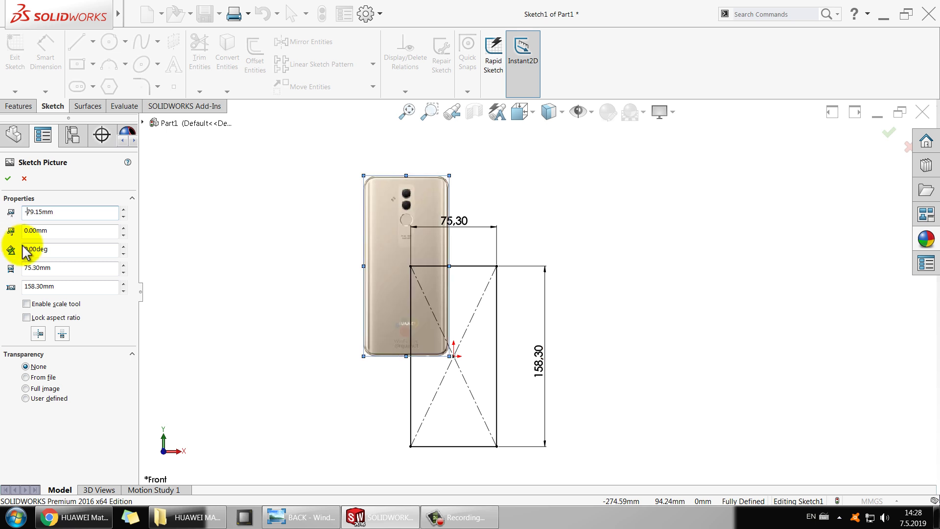
pyautogui.click(79, 233)
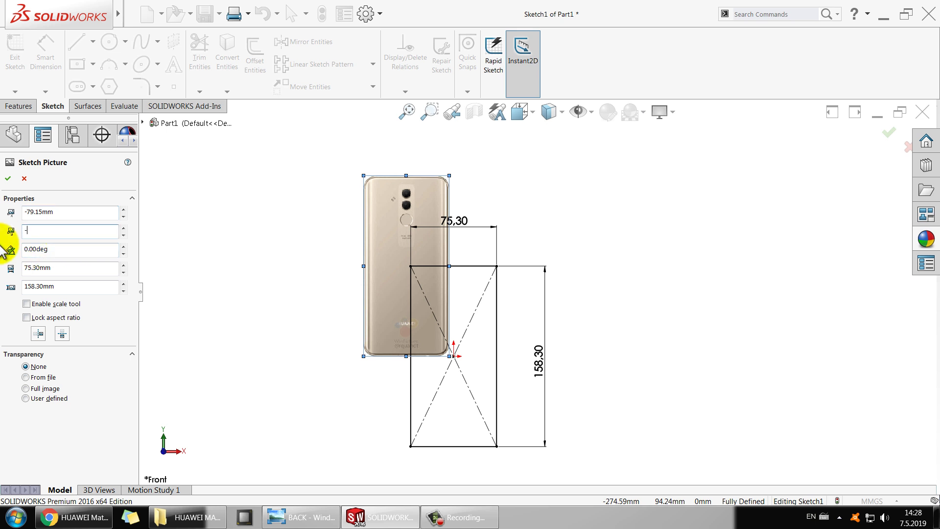
pyautogui.write('-79.15')
pyautogui.press('Return')
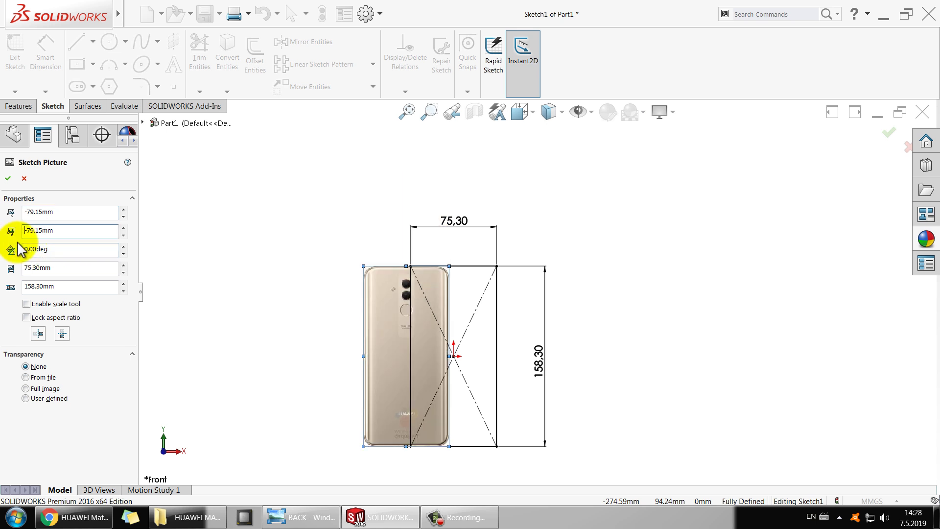
pyautogui.click(79, 210)
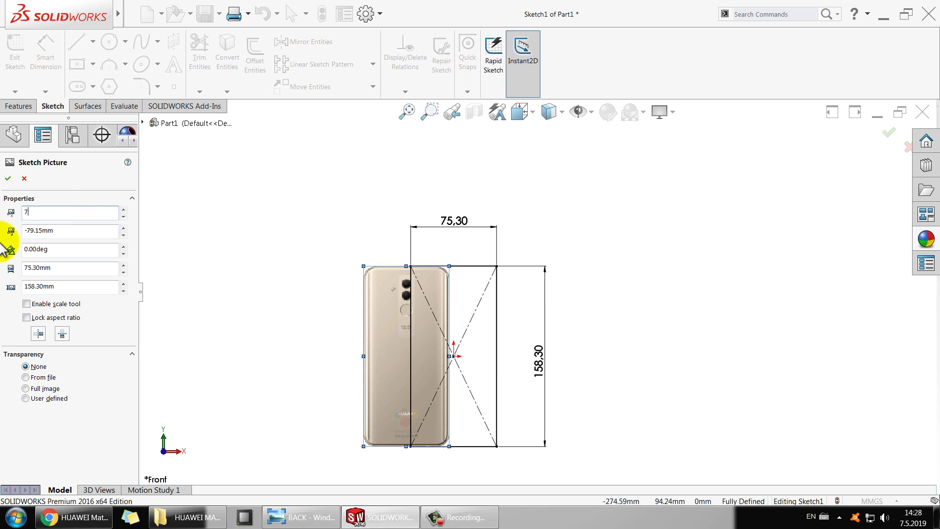
pyautogui.write('75.3/2')
pyautogui.press('Return')
pyautogui.press('Return')
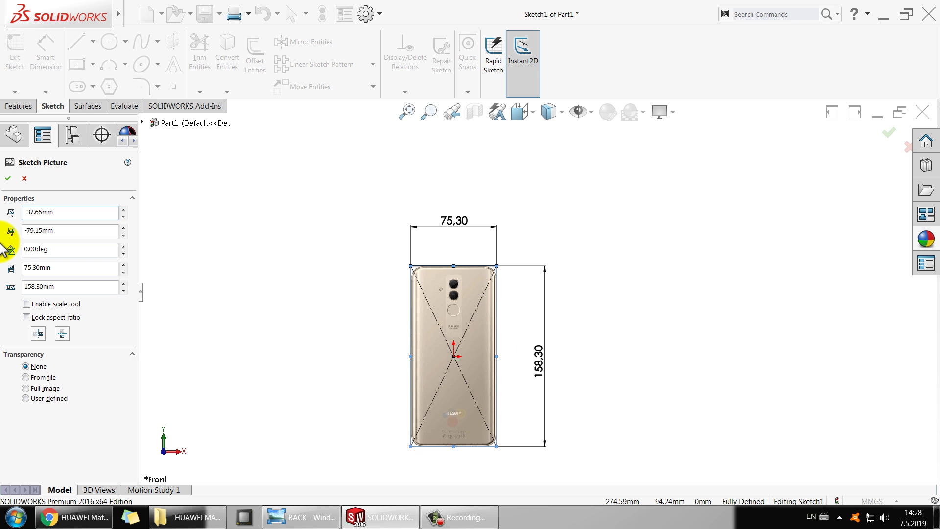
pyautogui.scroll(-1, 460, 441)
pyautogui.scroll(-2, 457, 403)
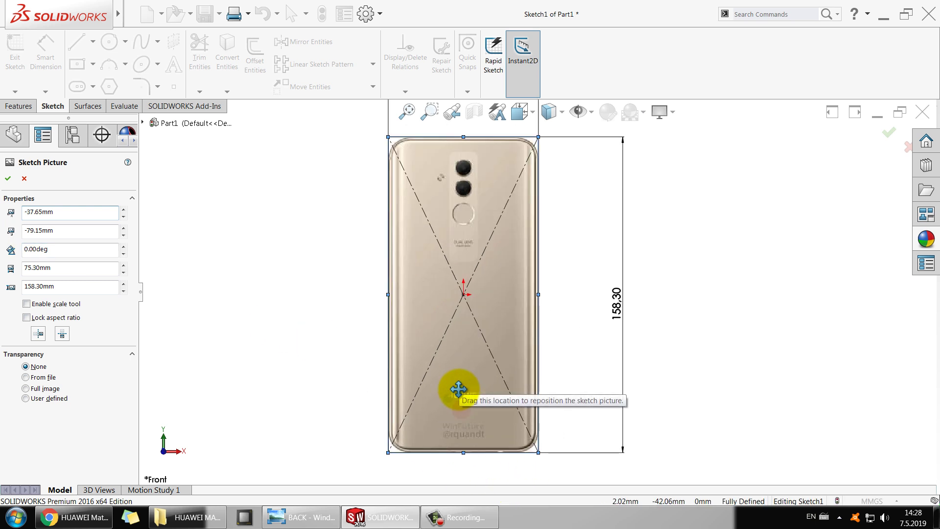
# Accept the photo's size and position and fit the sketch in view.
pyautogui.click(8, 178)
pyautogui.press('f')
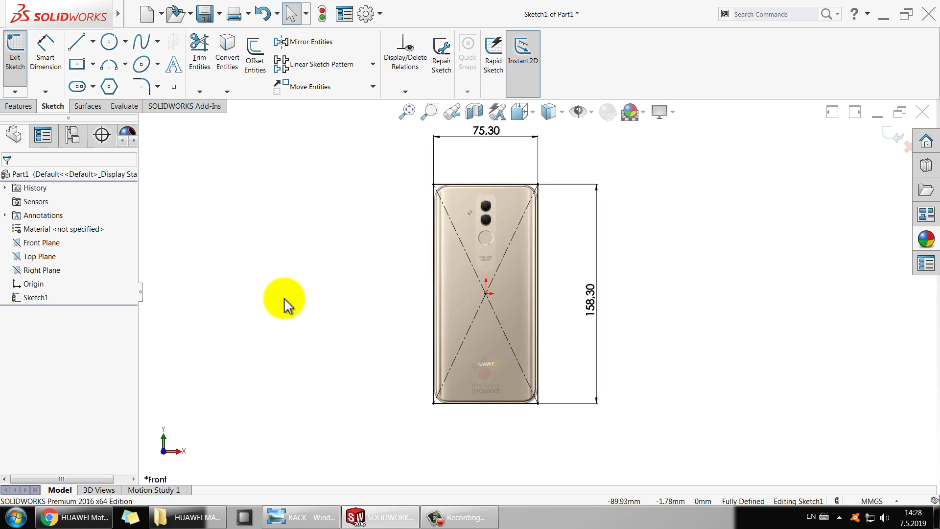
pyautogui.scroll(-3, 367, 231)
pyautogui.scroll(-2, 321, 164)
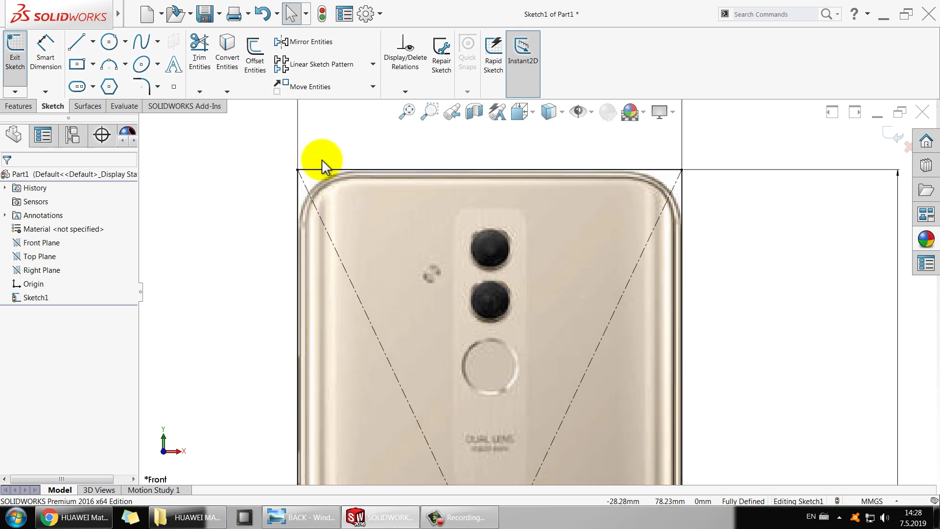
# Trace the upper camera lens with two concentric circles, sizing the inner one to the lens edge.
pyautogui.click(103, 40)
pyautogui.scroll(-4, 495, 256)
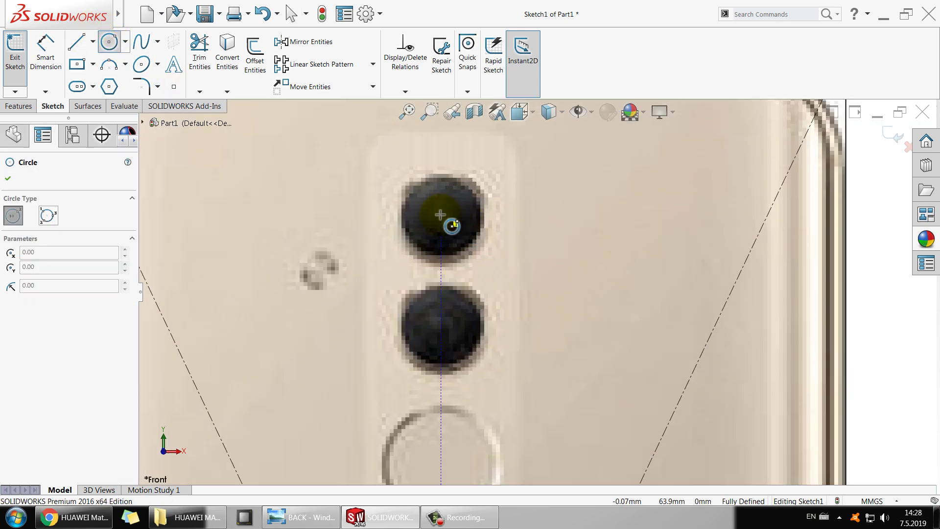
pyautogui.click(441, 218)
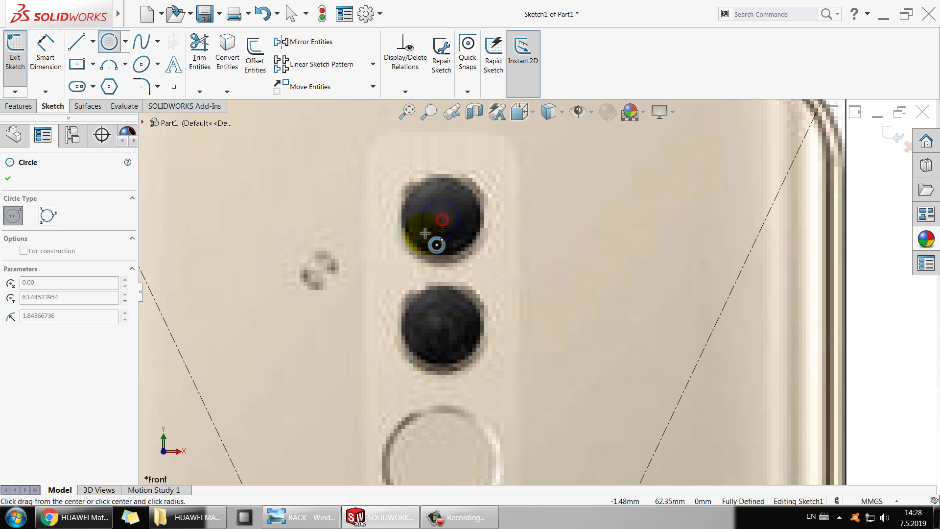
pyautogui.click(412, 256)
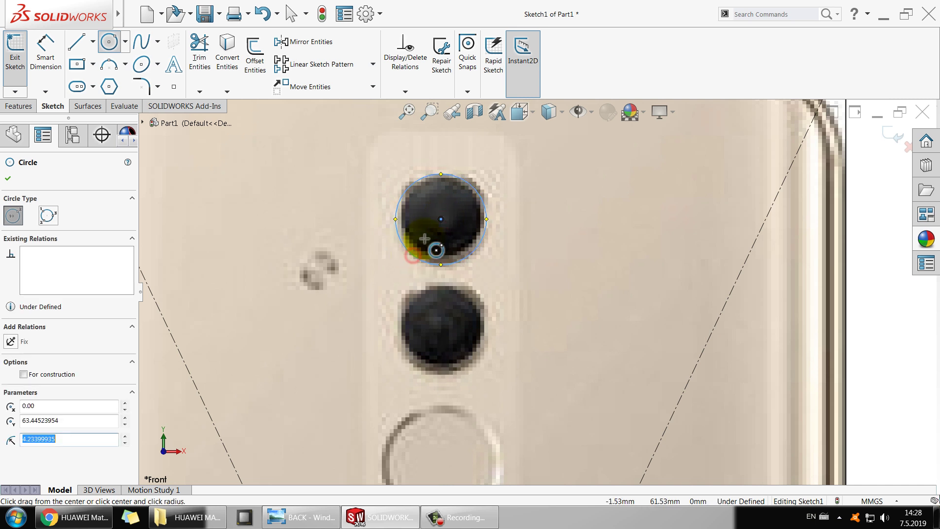
pyautogui.click(441, 219)
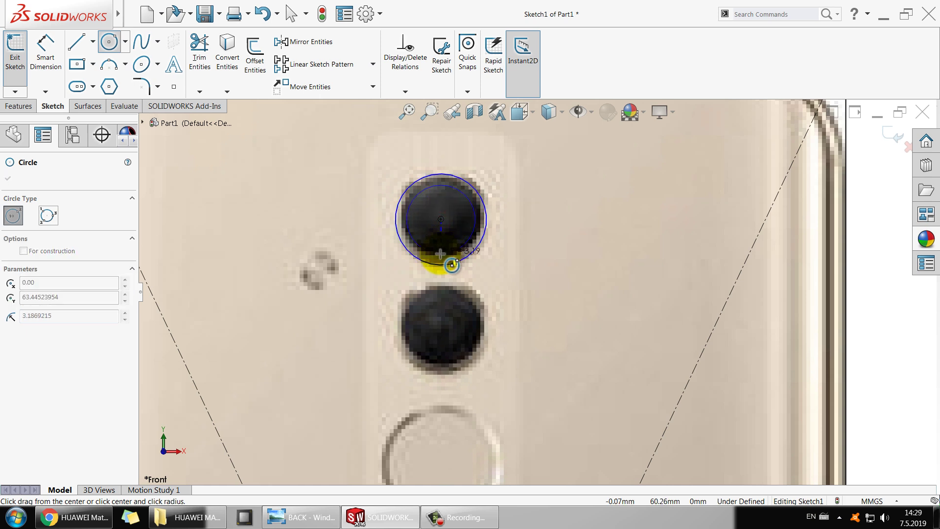
pyautogui.click(449, 264)
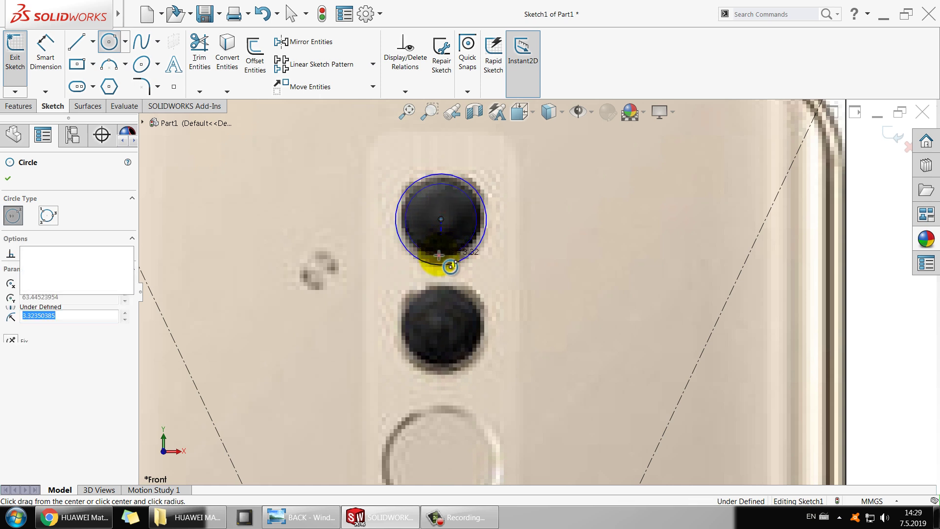
pyautogui.scroll(-4, 447, 221)
pyautogui.press('Escape')
pyautogui.press('Escape')
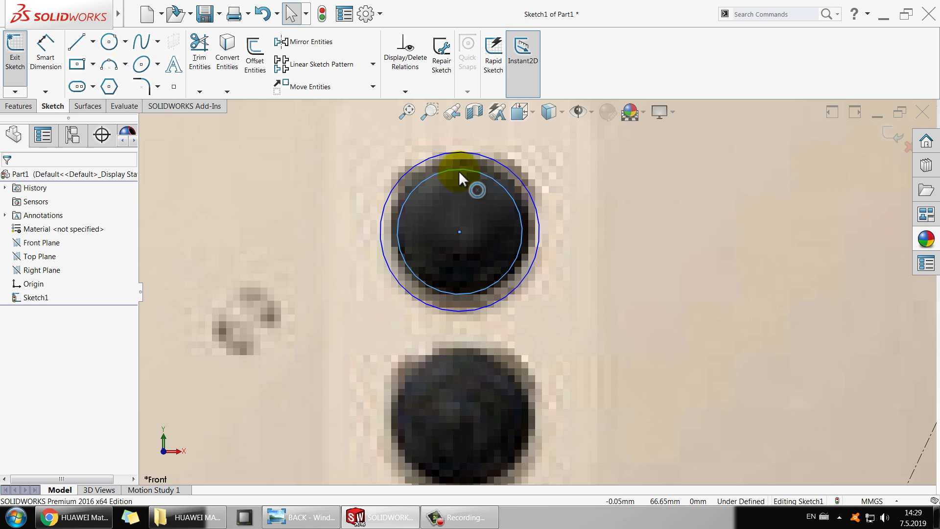
pyautogui.moveTo(459, 173); pyautogui.dragTo(463, 163)
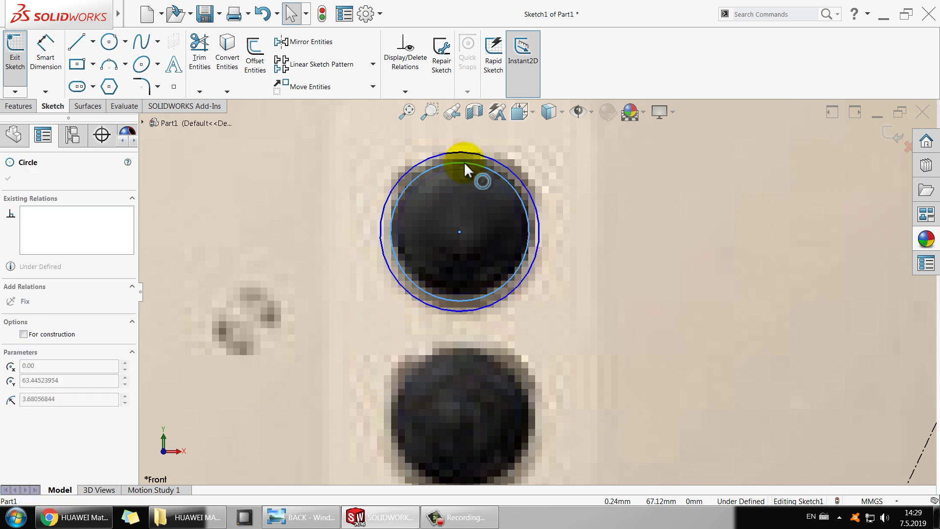
pyautogui.click(463, 162)
pyautogui.press('Escape')
# Trace the small sensor dot with a circle.
pyautogui.scroll(2, 463, 221)
pyautogui.scroll(2, 512, 279)
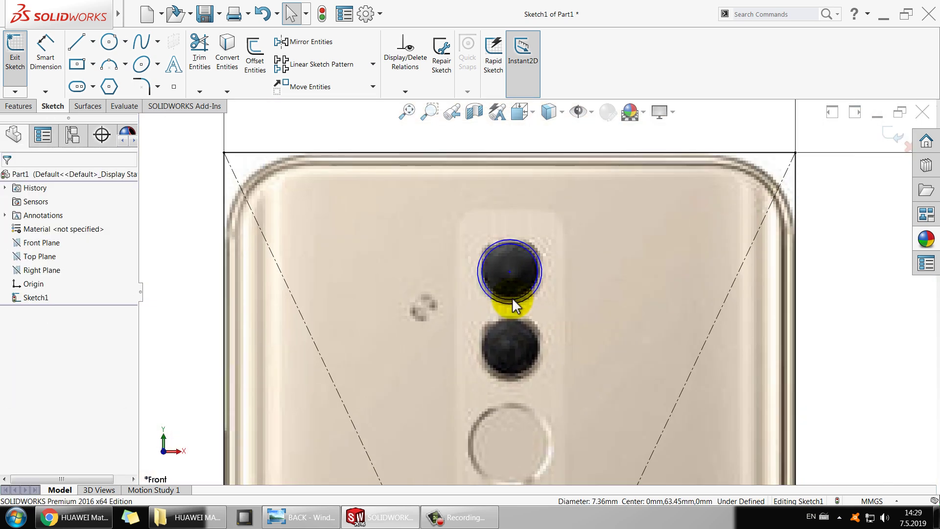
pyautogui.scroll(3, 514, 299)
pyautogui.scroll(-3, 531, 306)
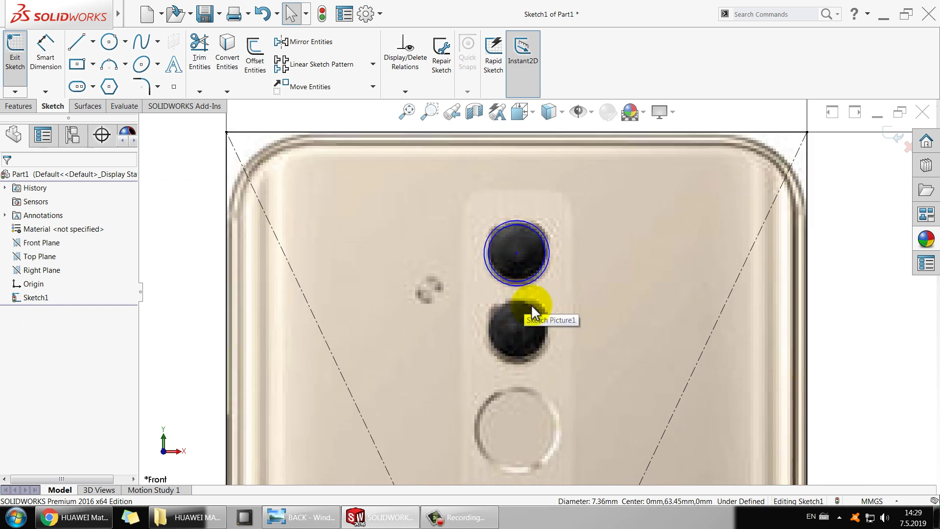
pyautogui.scroll(-4, 413, 302)
pyautogui.click(109, 41)
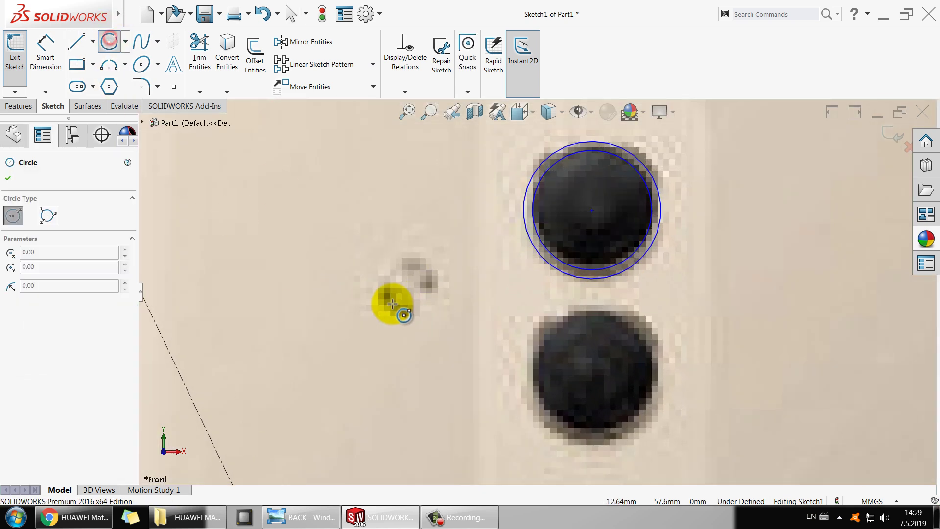
pyautogui.click(408, 287)
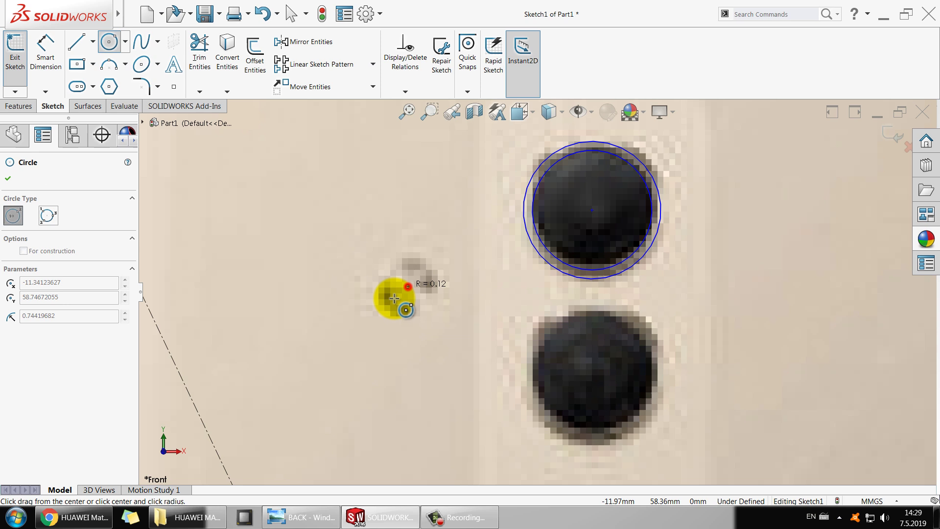
pyautogui.click(408, 314)
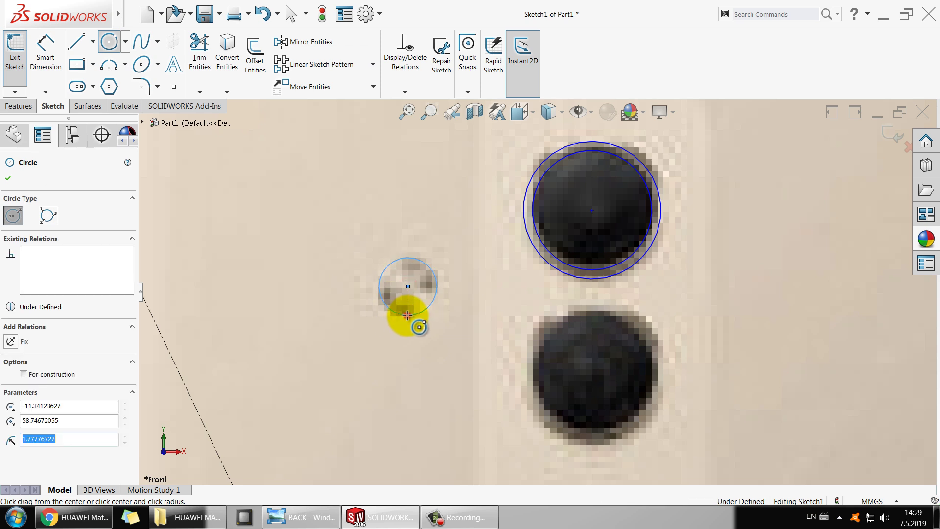
pyautogui.press('Escape')
# Zoom around the traced circles, then switch to the Vip mobile offer page in Chrome.
pyautogui.scroll(3, 441, 328)
pyautogui.scroll(5, 450, 328)
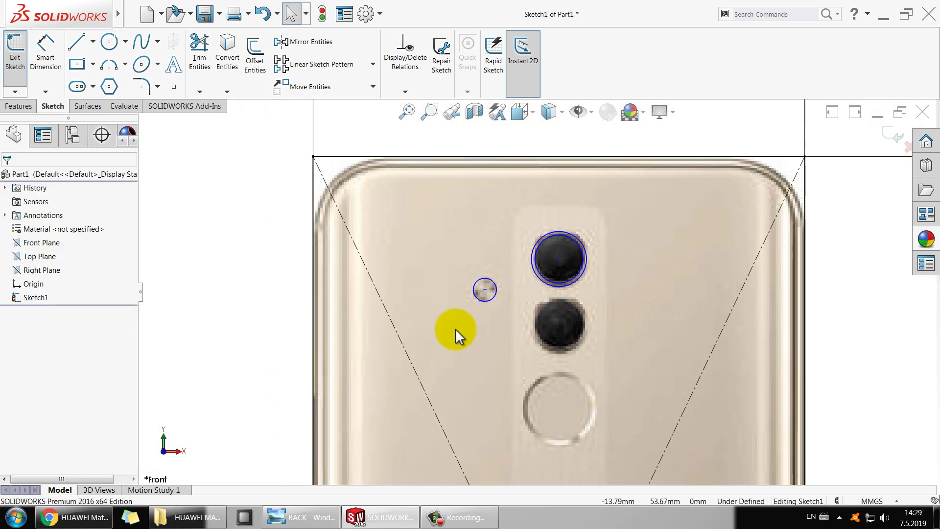
pyautogui.scroll(-3, 534, 312)
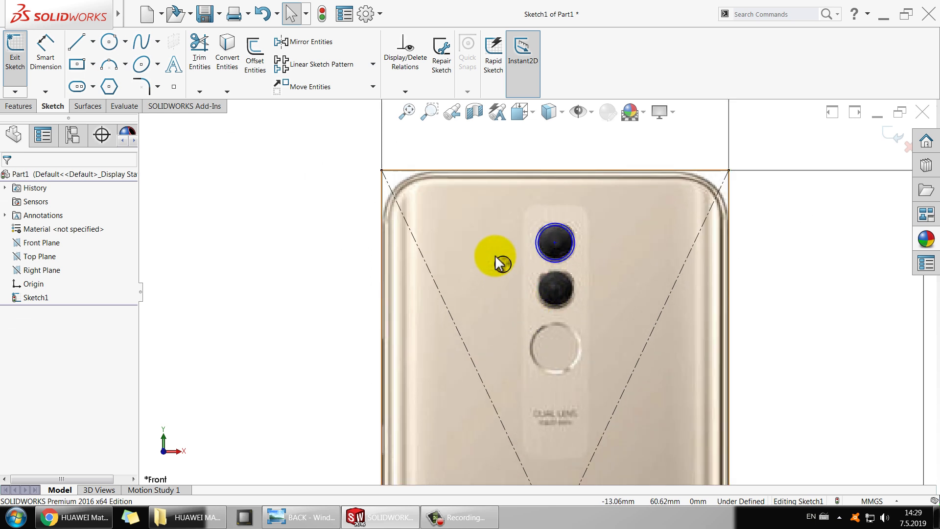
pyautogui.scroll(-2, 527, 266)
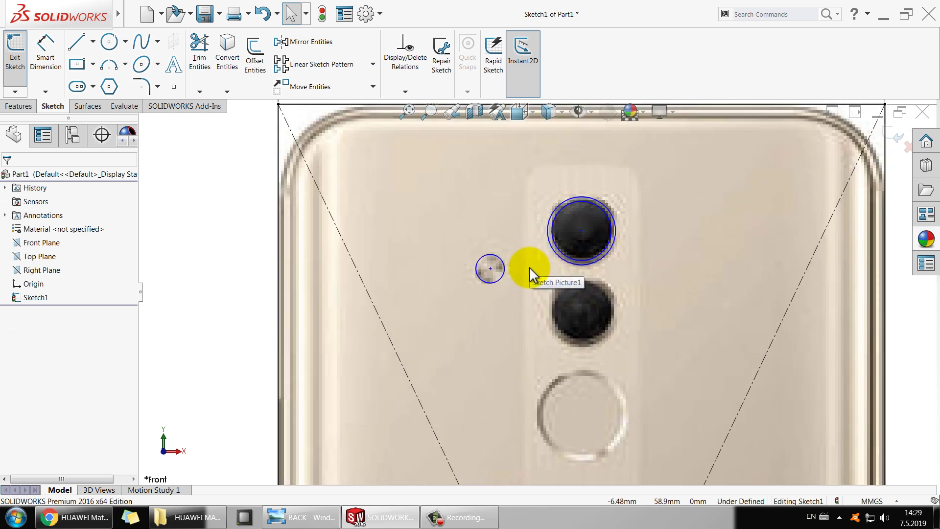
pyautogui.scroll(2, 530, 267)
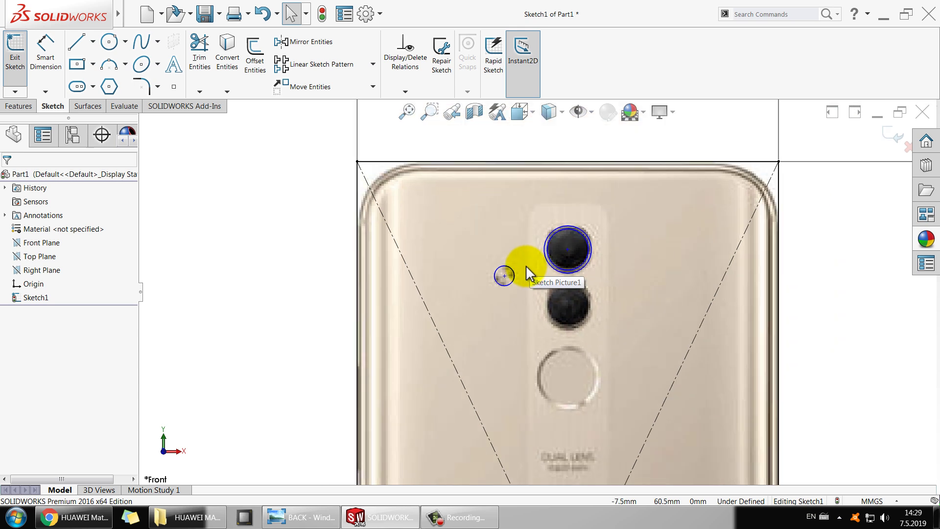
pyautogui.scroll(-2, 518, 225)
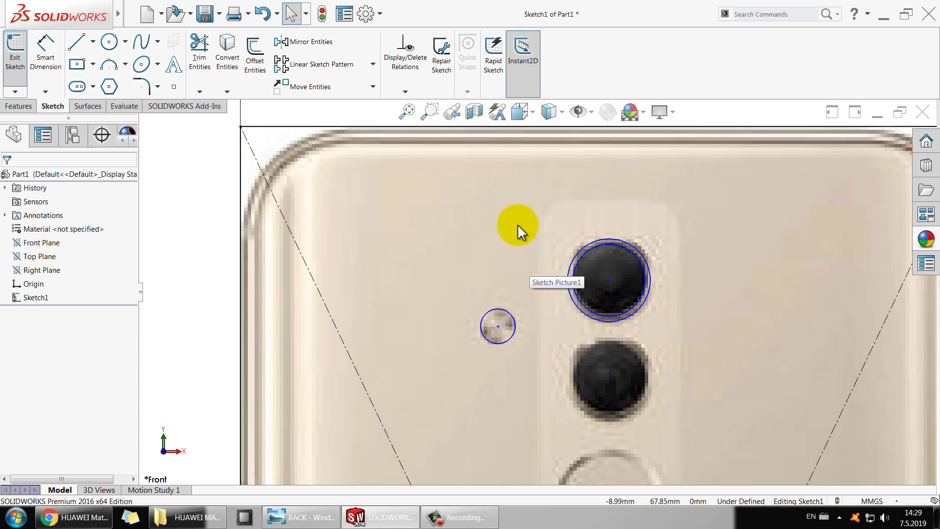
pyautogui.scroll(3, 507, 233)
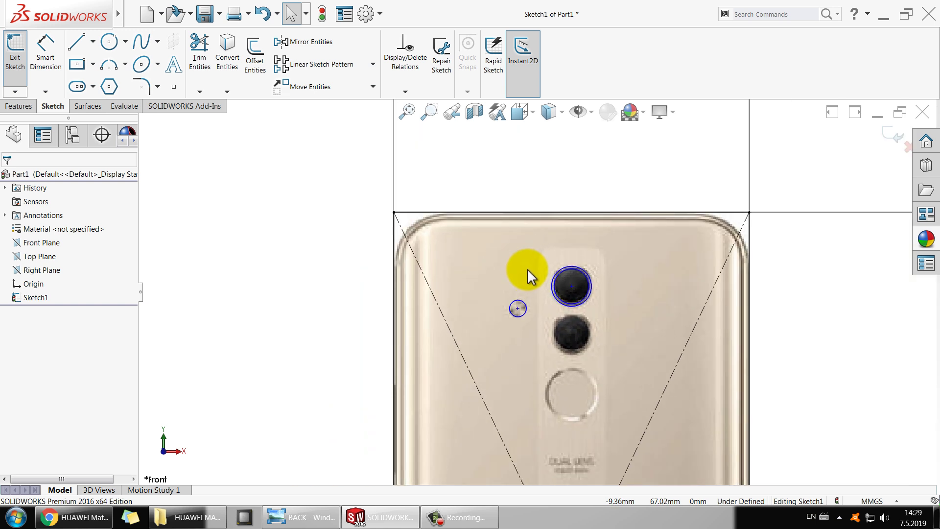
pyautogui.scroll(1, 563, 319)
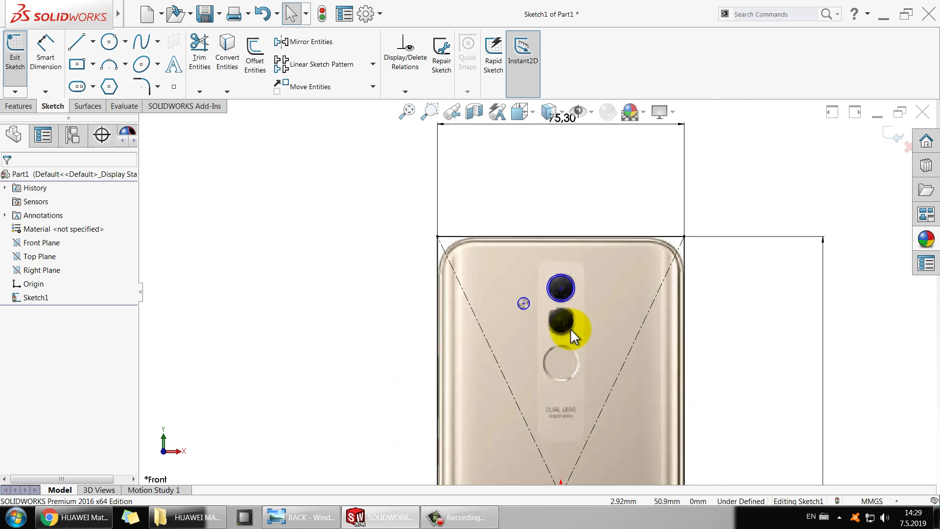
pyautogui.scroll(-1, 568, 363)
pyautogui.scroll(-2, 567, 363)
pyautogui.scroll(3, 563, 361)
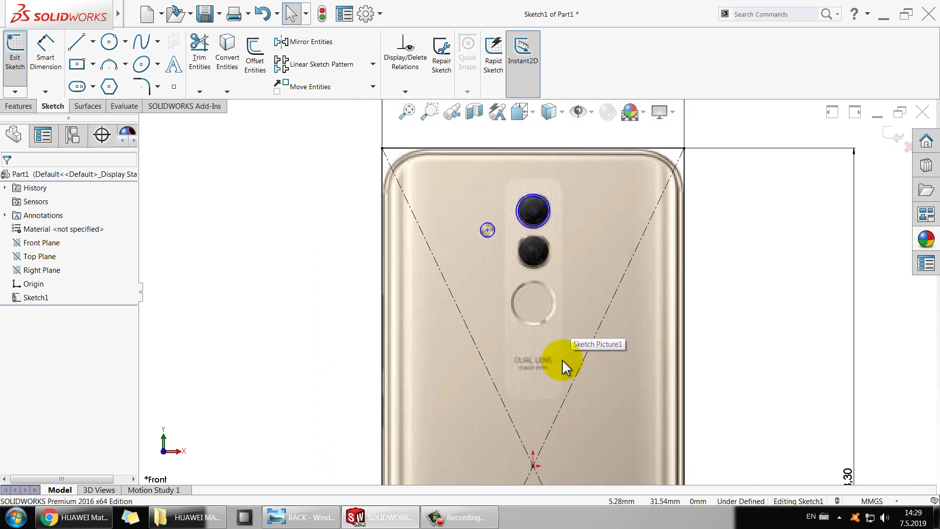
pyautogui.scroll(-2, 529, 210)
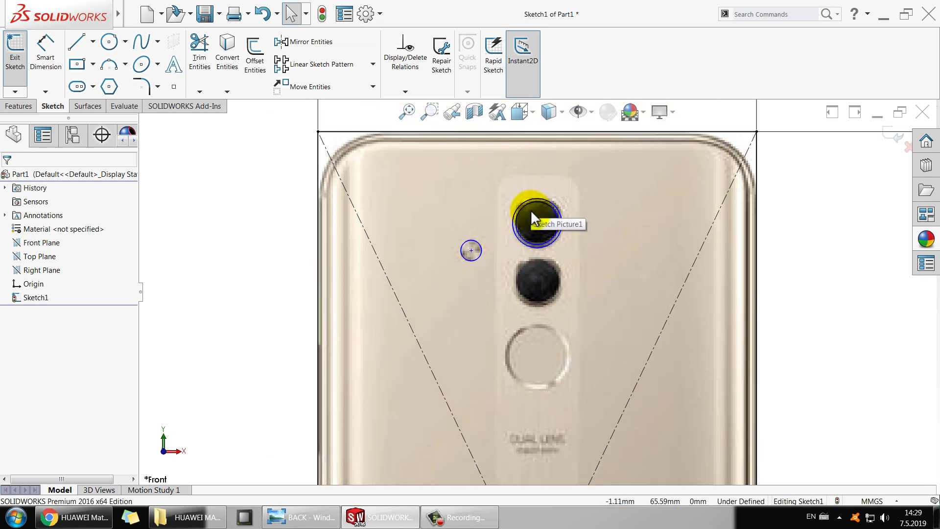
pyautogui.scroll(-2, 585, 214)
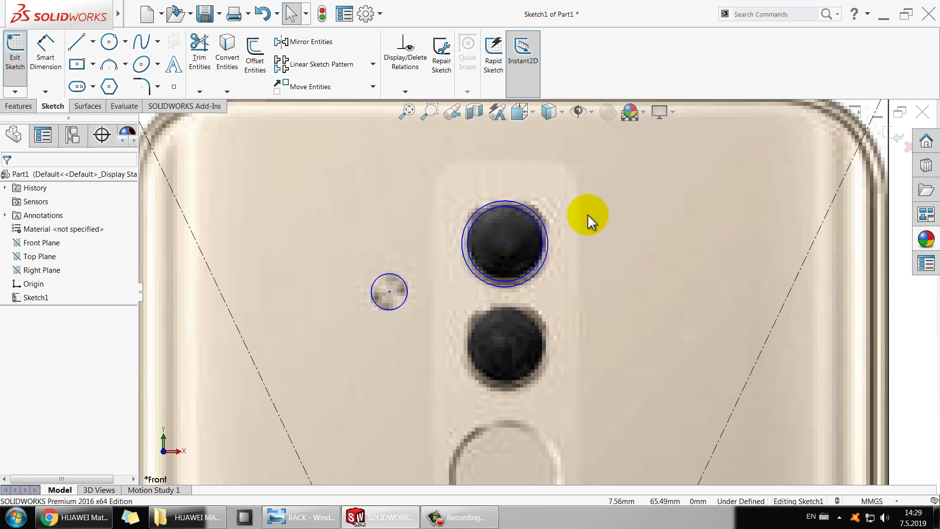
pyautogui.scroll(5, 535, 300)
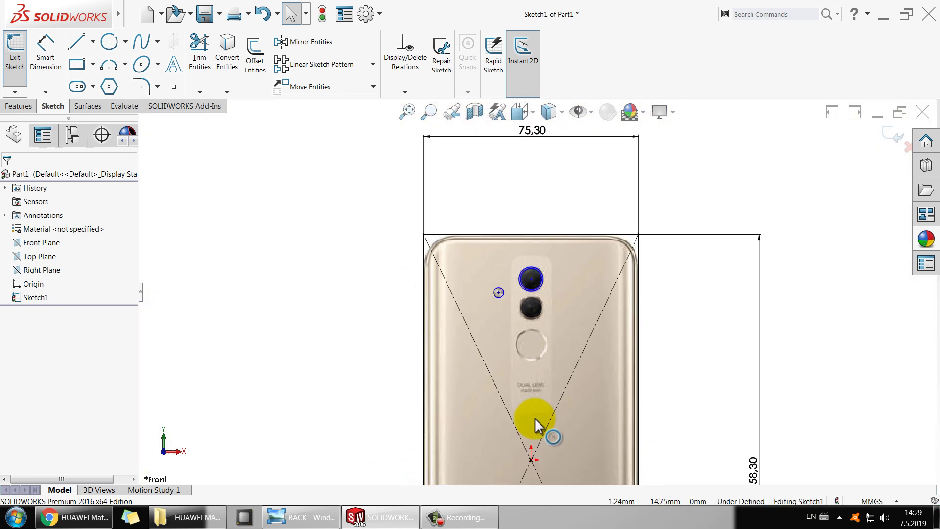
pyautogui.scroll(-4, 534, 343)
pyautogui.scroll(-3, 530, 296)
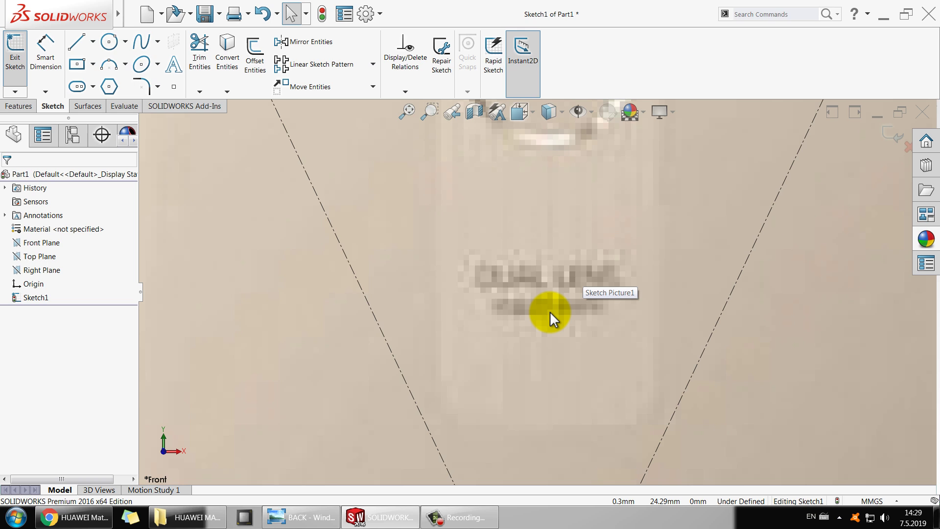
pyautogui.scroll(4, 550, 316)
pyautogui.scroll(-5, 539, 288)
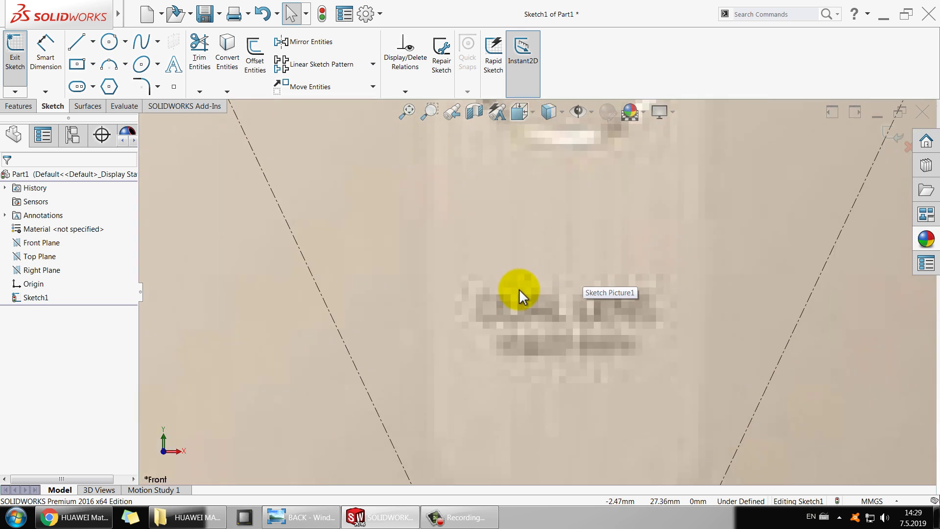
pyautogui.scroll(6, 574, 308)
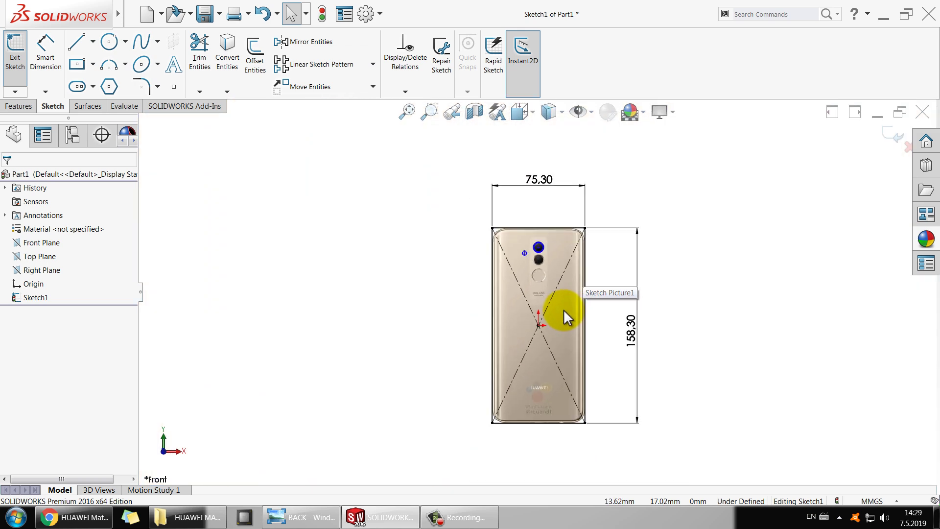
pyautogui.scroll(-5, 527, 182)
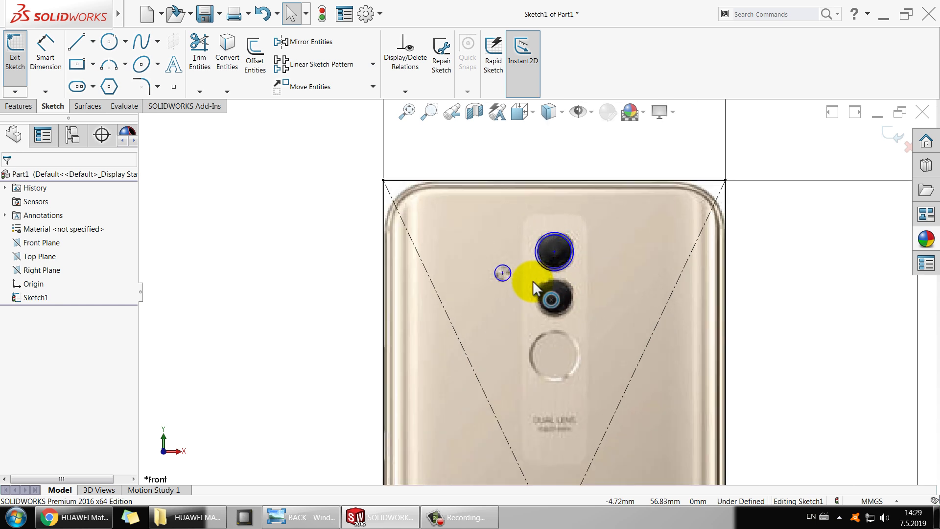
pyautogui.scroll(1, 533, 280)
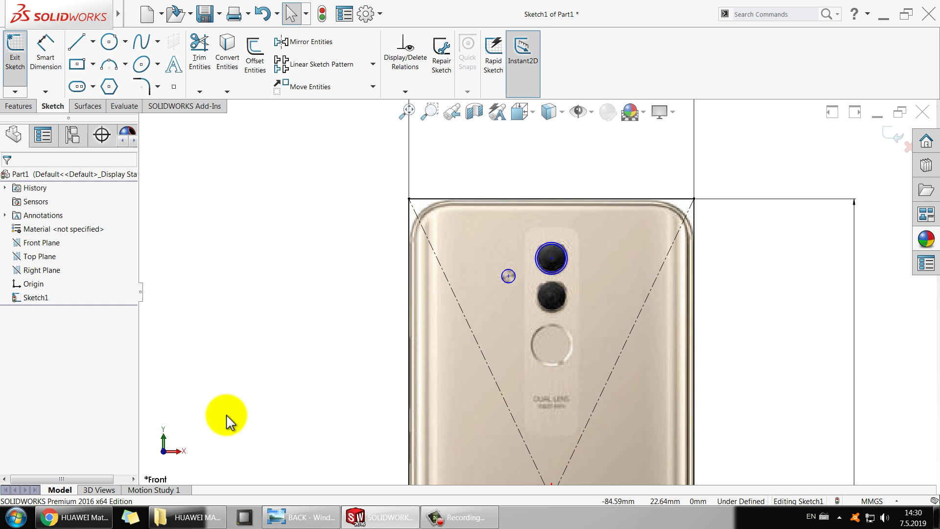
pyautogui.click(87, 516)
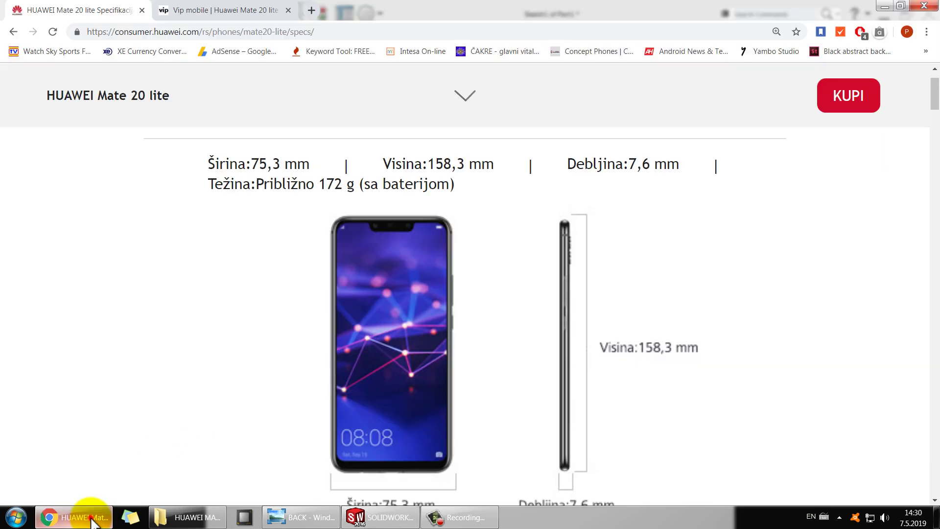
pyautogui.click(242, 12)
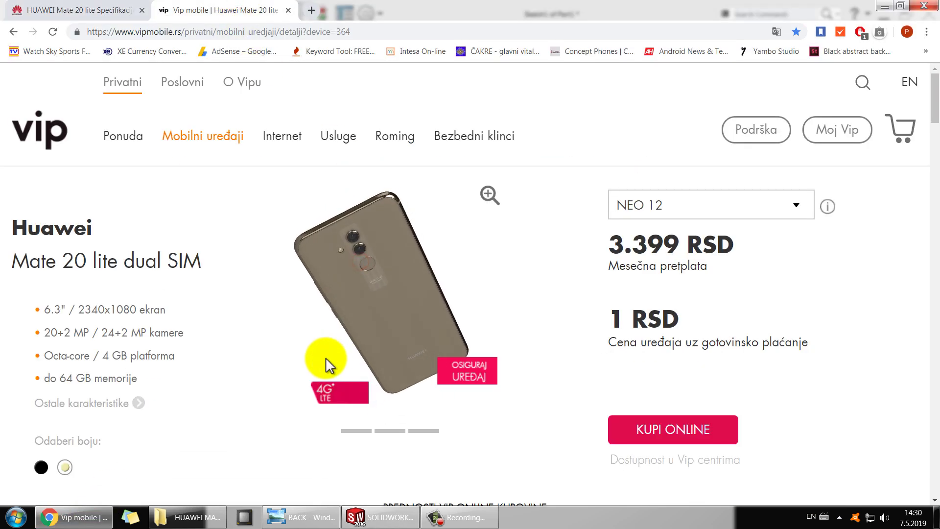
# Open the Mate 20 lite's full-screen 360° viewer from the magnifier icon above the phone.
pyautogui.click(487, 198)
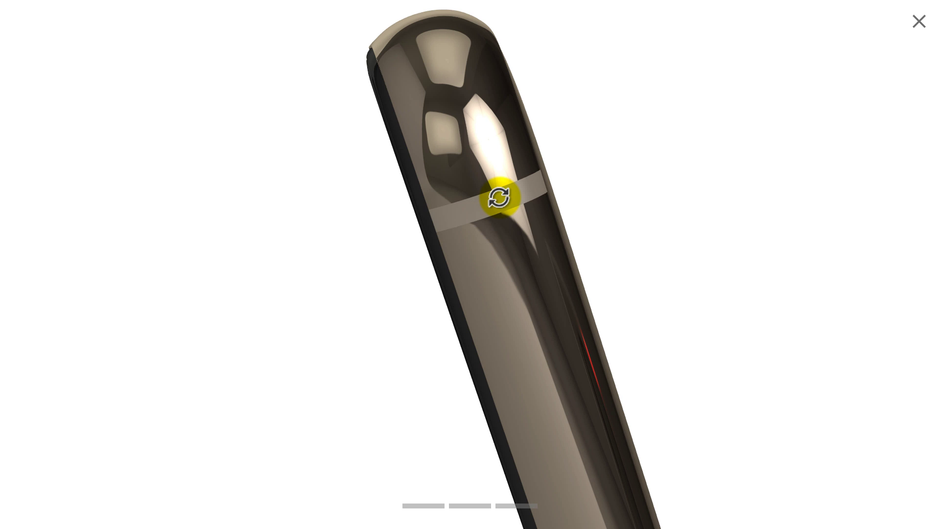
# Rotate and zoom the 3D phone to view its back cameras, bottom edge and front screen.
pyautogui.moveTo(542, 189); pyautogui.dragTo(523, 199)
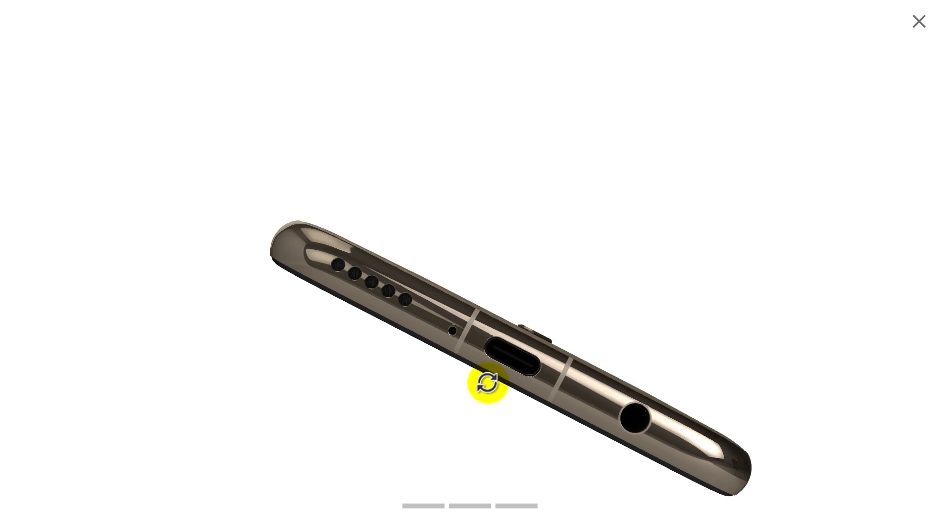
pyautogui.scroll(3, 488, 383)
pyautogui.scroll(-3, 488, 382)
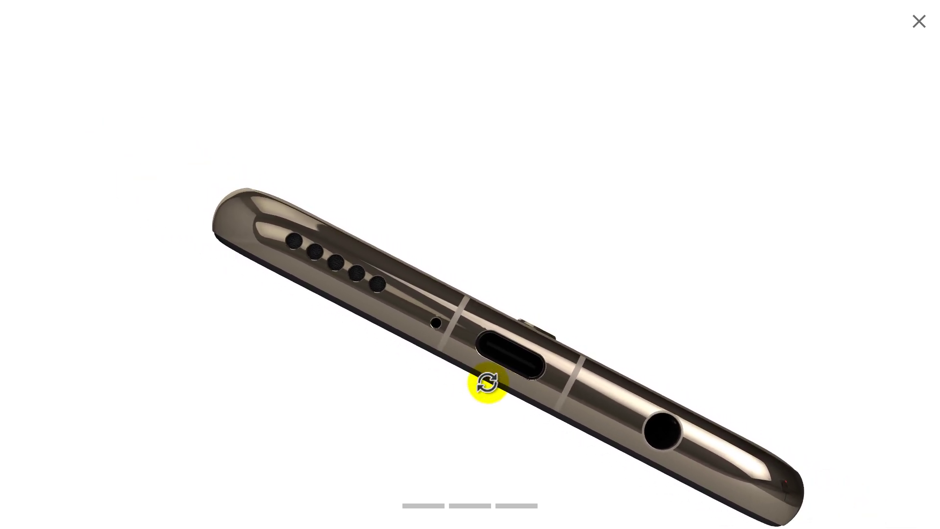
pyautogui.scroll(-3, 488, 383)
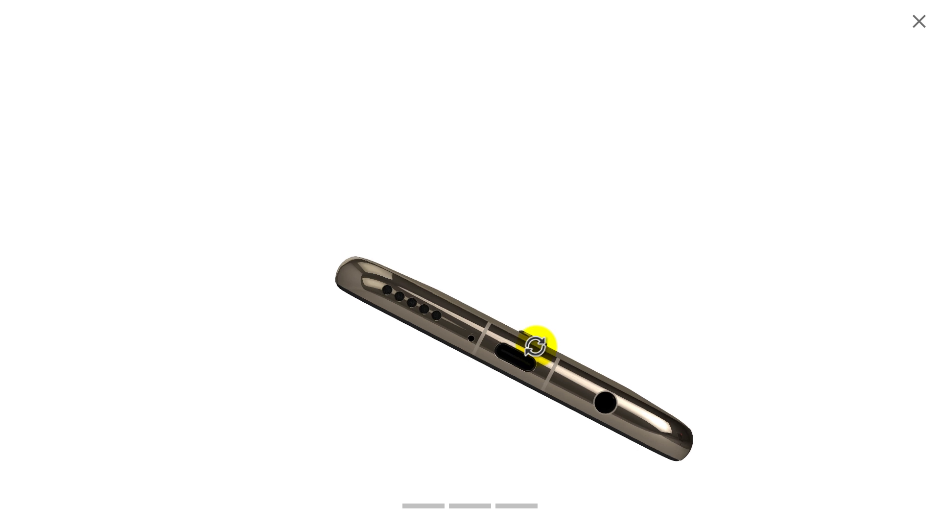
pyautogui.moveTo(550, 312); pyautogui.dragTo(540, 499)
pyautogui.moveTo(536, 215); pyautogui.dragTo(492, 153)
# Zoom and rotate the phone to inspect the front notch's cameras and earpiece up close.
pyautogui.scroll(10, 490, 152)
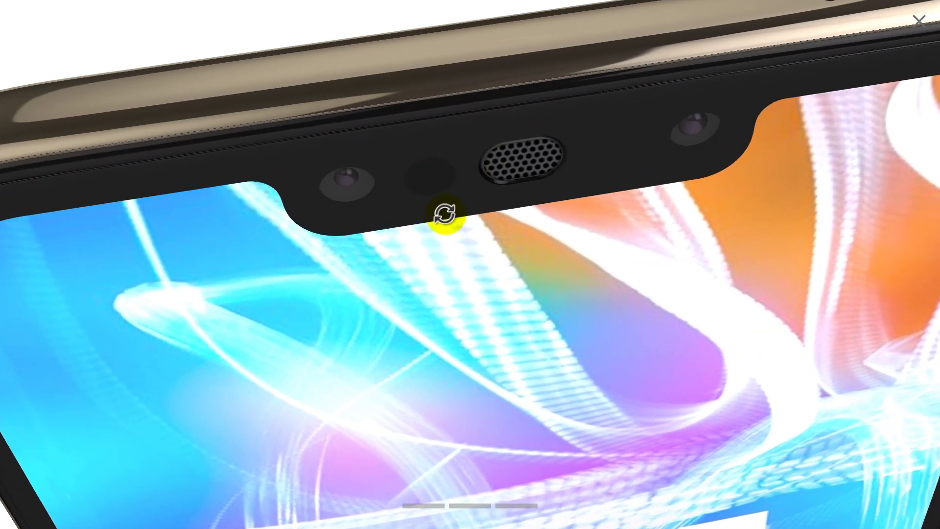
pyautogui.moveTo(445, 215); pyautogui.dragTo(447, 315)
pyautogui.scroll(-5, 456, 348)
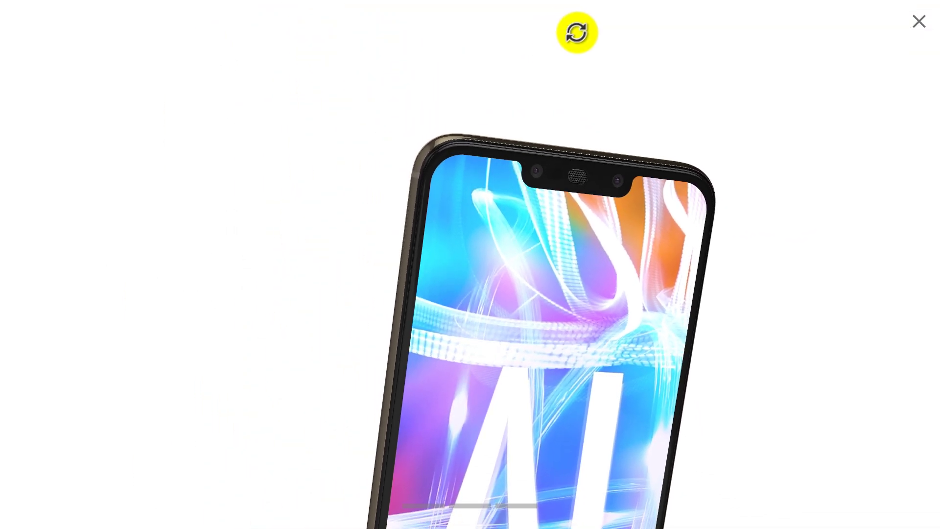
pyautogui.scroll(8, 590, 119)
pyautogui.scroll(2, 627, 77)
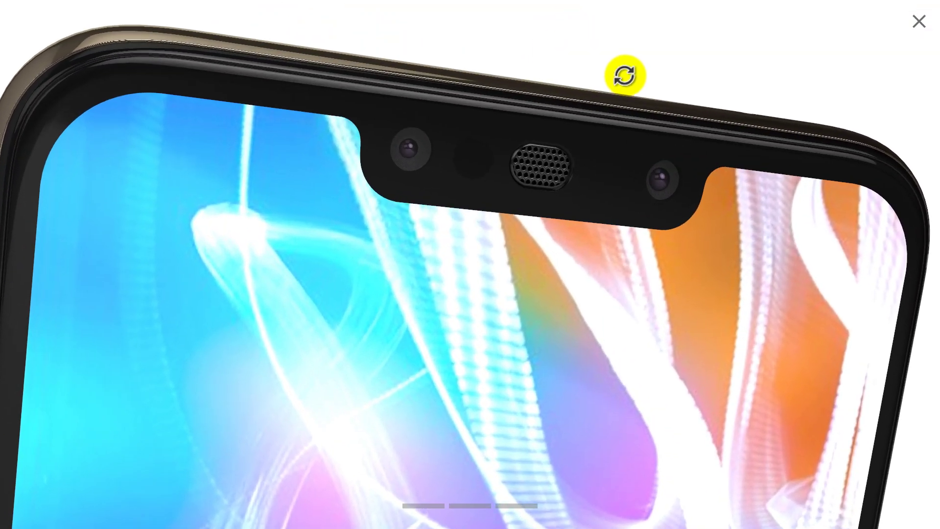
pyautogui.moveTo(503, 188); pyautogui.dragTo(425, 185)
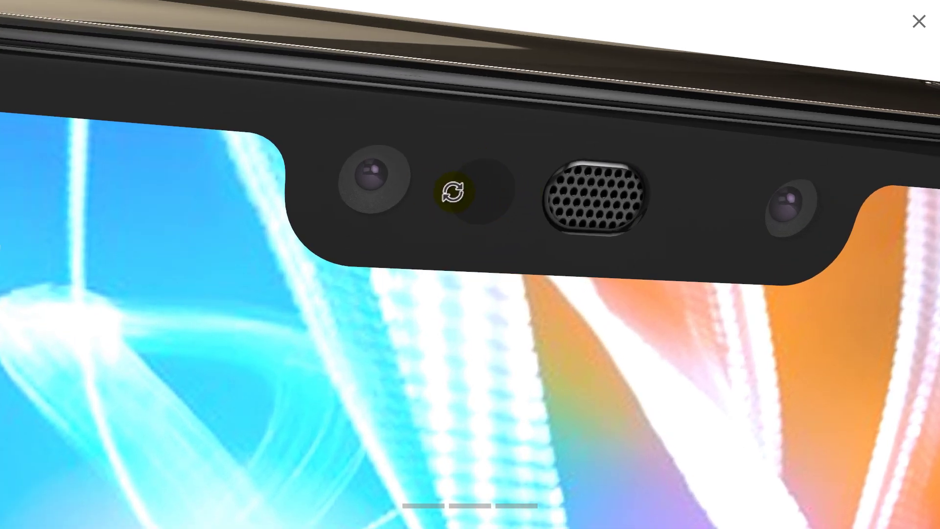
pyautogui.moveTo(585, 266); pyautogui.dragTo(604, 120)
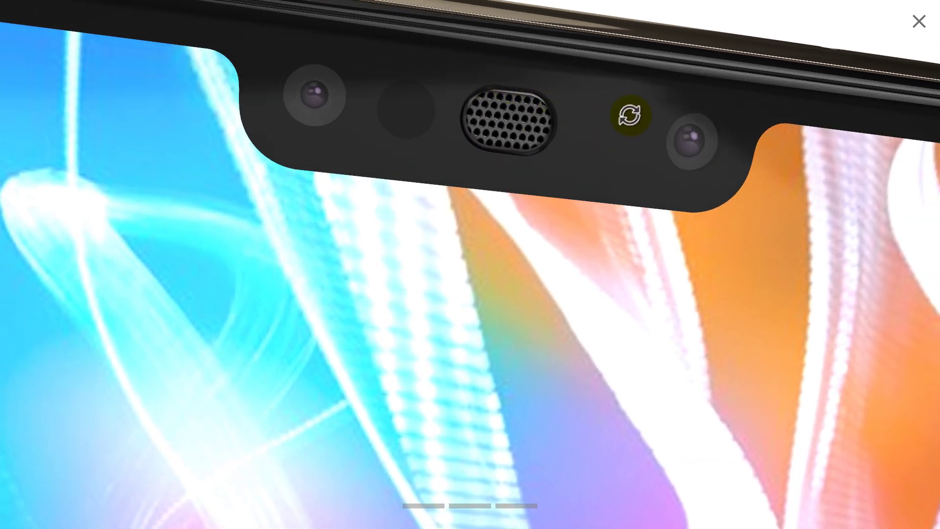
pyautogui.scroll(-5, 494, 186)
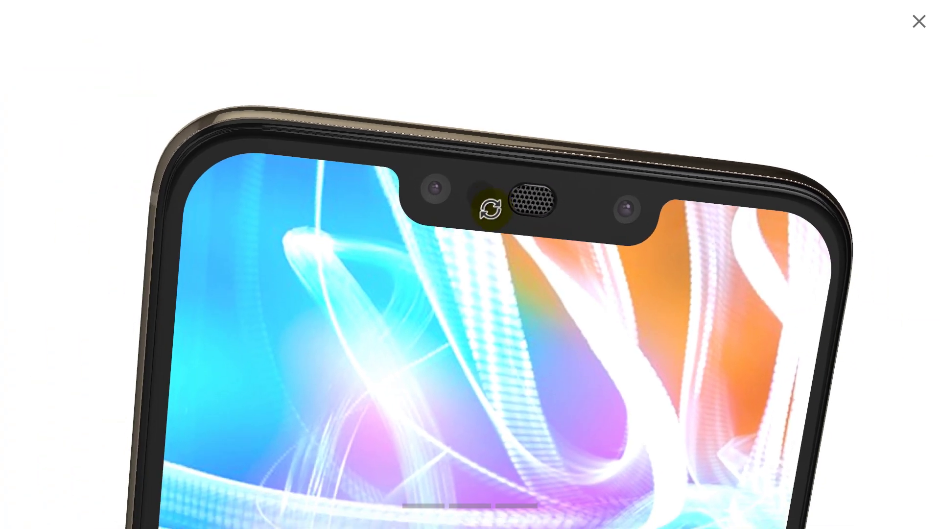
pyautogui.scroll(10, 366, 157)
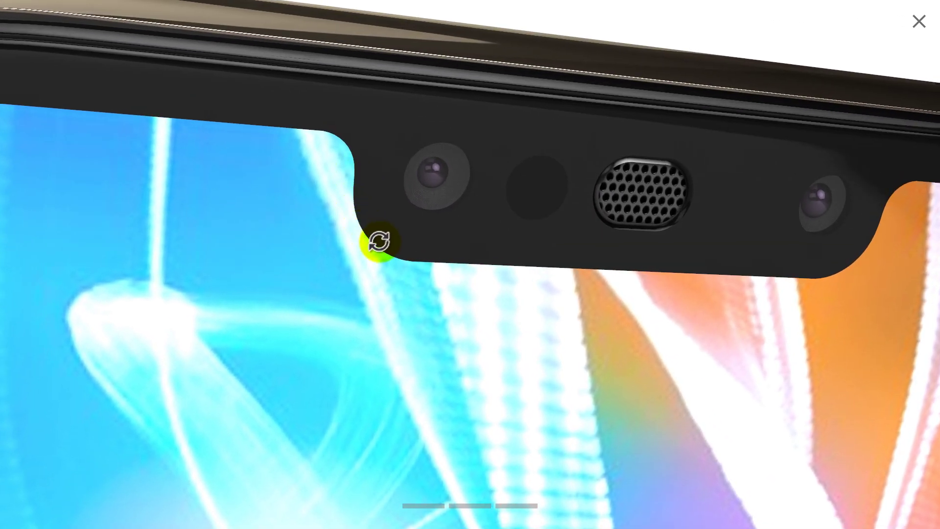
pyautogui.scroll(-5, 380, 283)
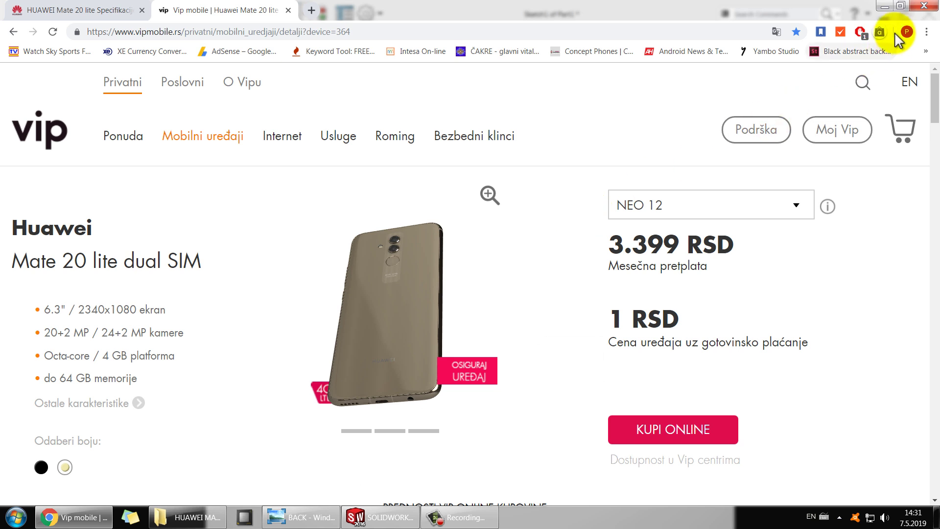
# Close Sketch1 holding the 75.3 × 158.3 mm phone photo and set the standard Isometric orientation.
pyautogui.click(881, 7)
pyautogui.press('z')
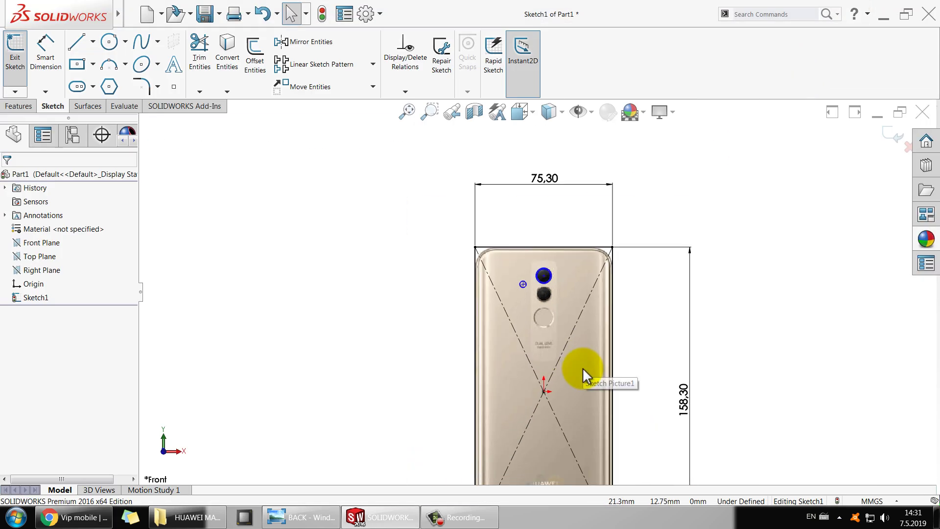
pyautogui.click(891, 134)
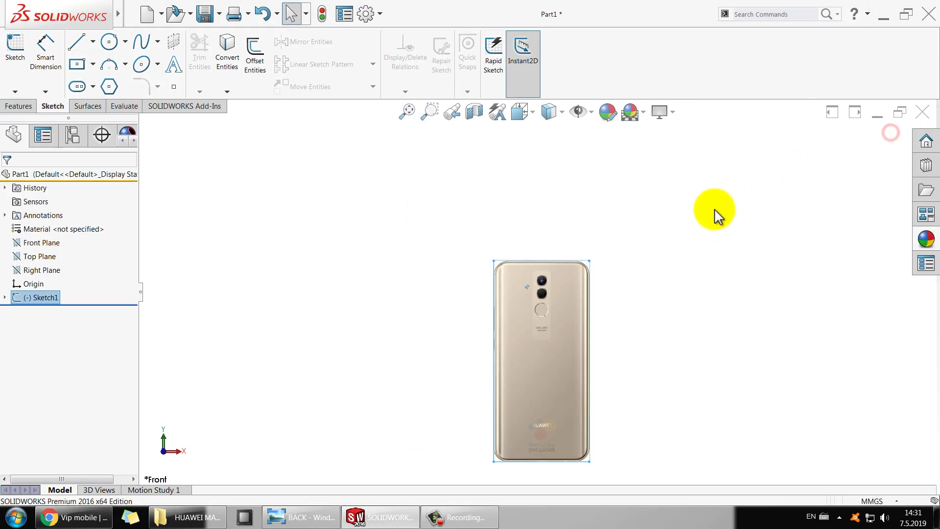
pyautogui.click(714, 211)
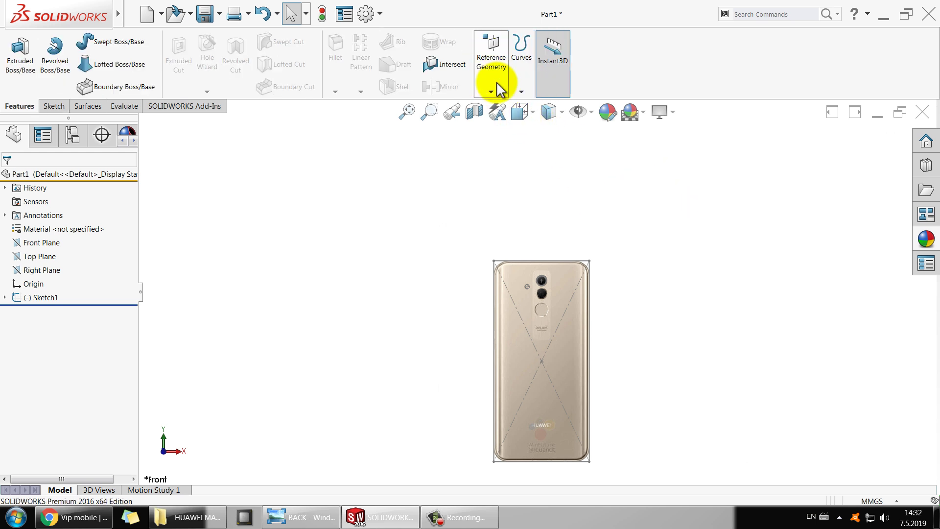
pyautogui.click(521, 110)
pyautogui.click(610, 157)
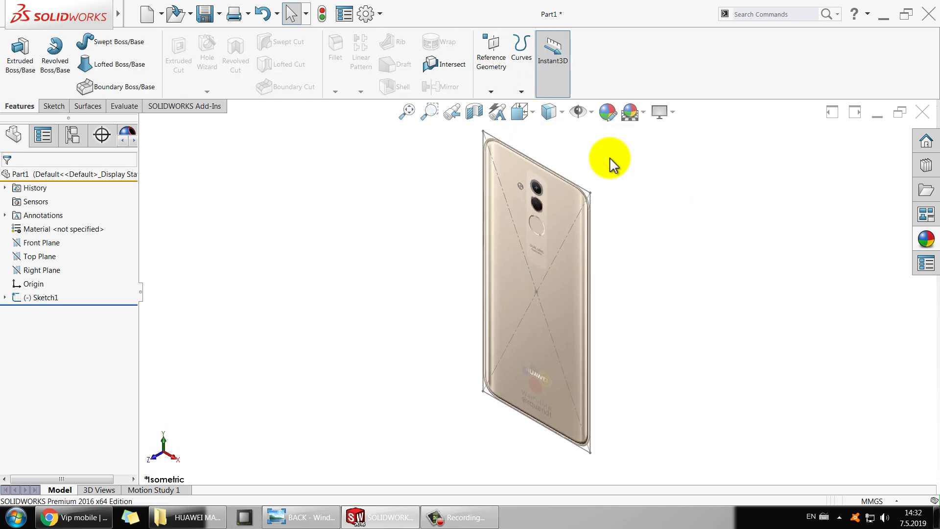